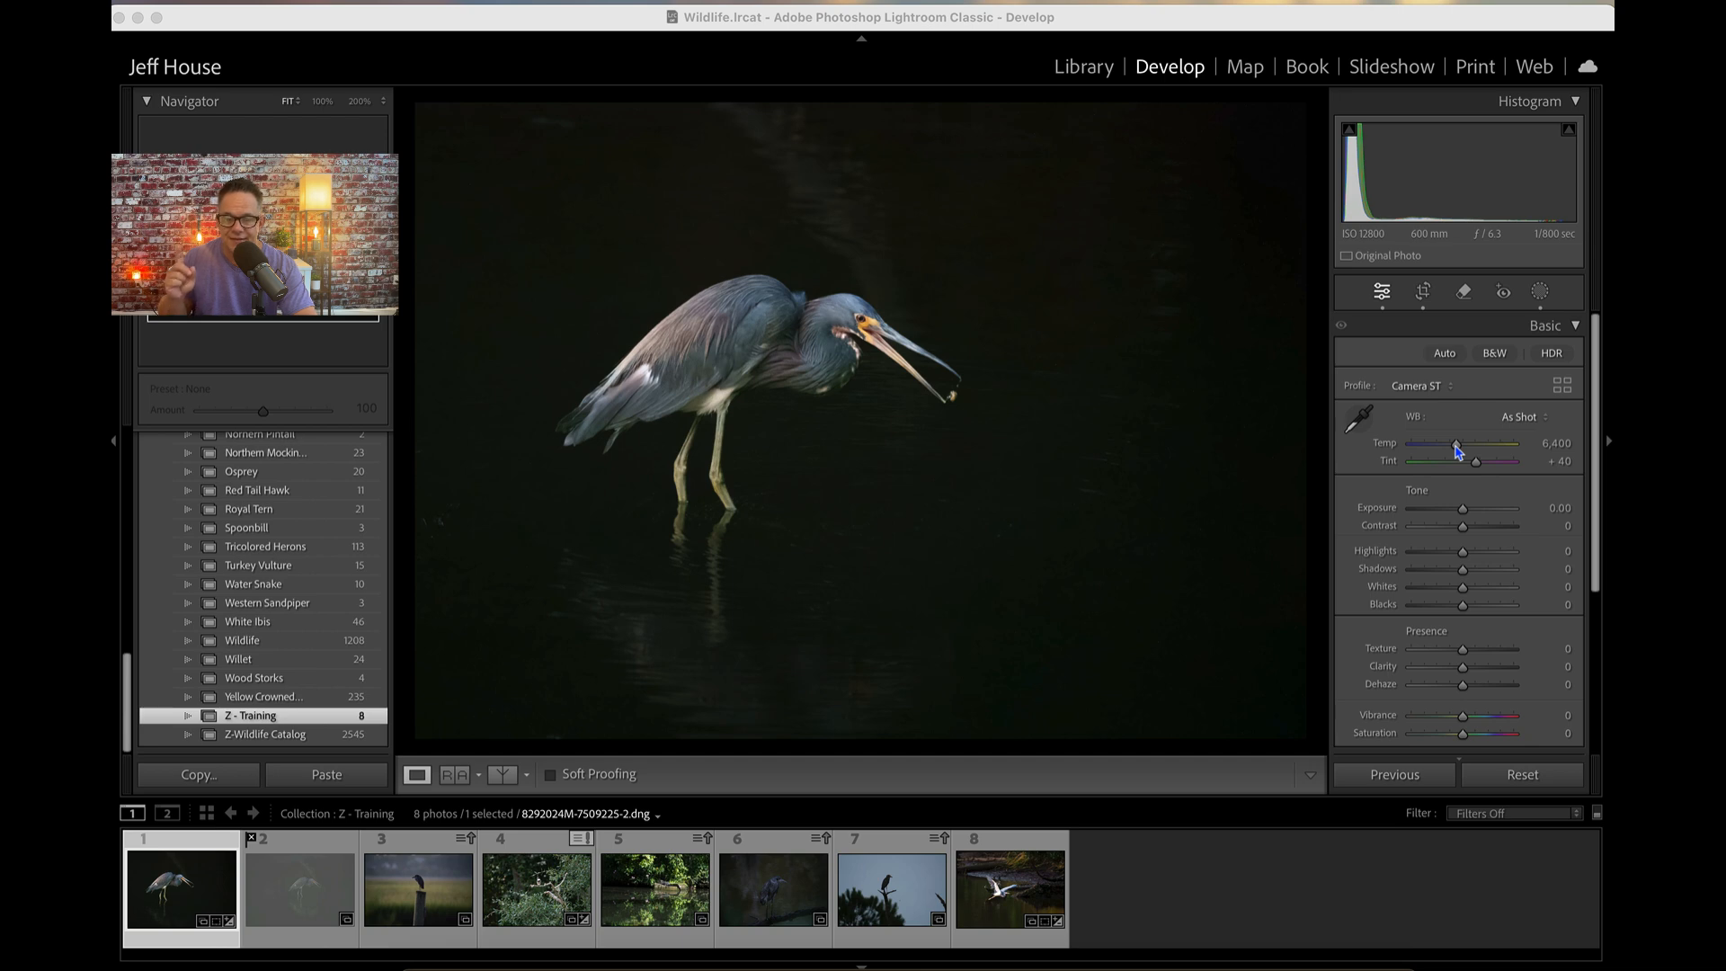
# Warm the heron photo's white balance by setting the temperature to 6,877.
pyautogui.click(1456, 452)
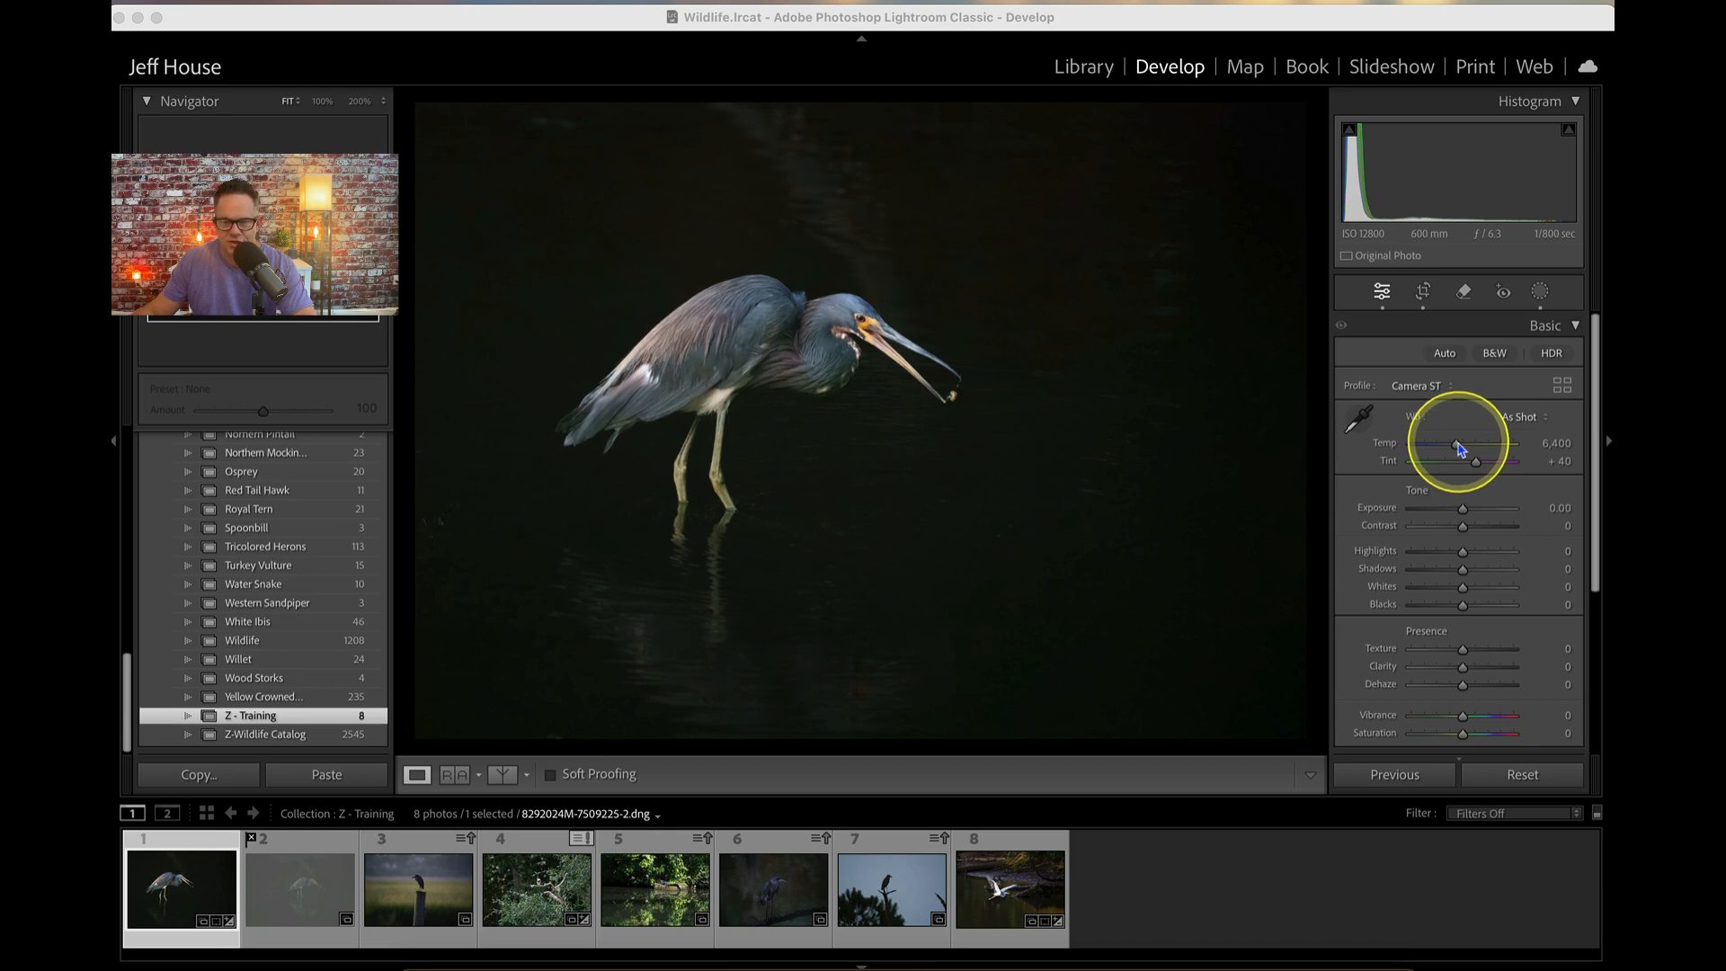
pyautogui.moveTo(1458, 447); pyautogui.dragTo(1468, 450)
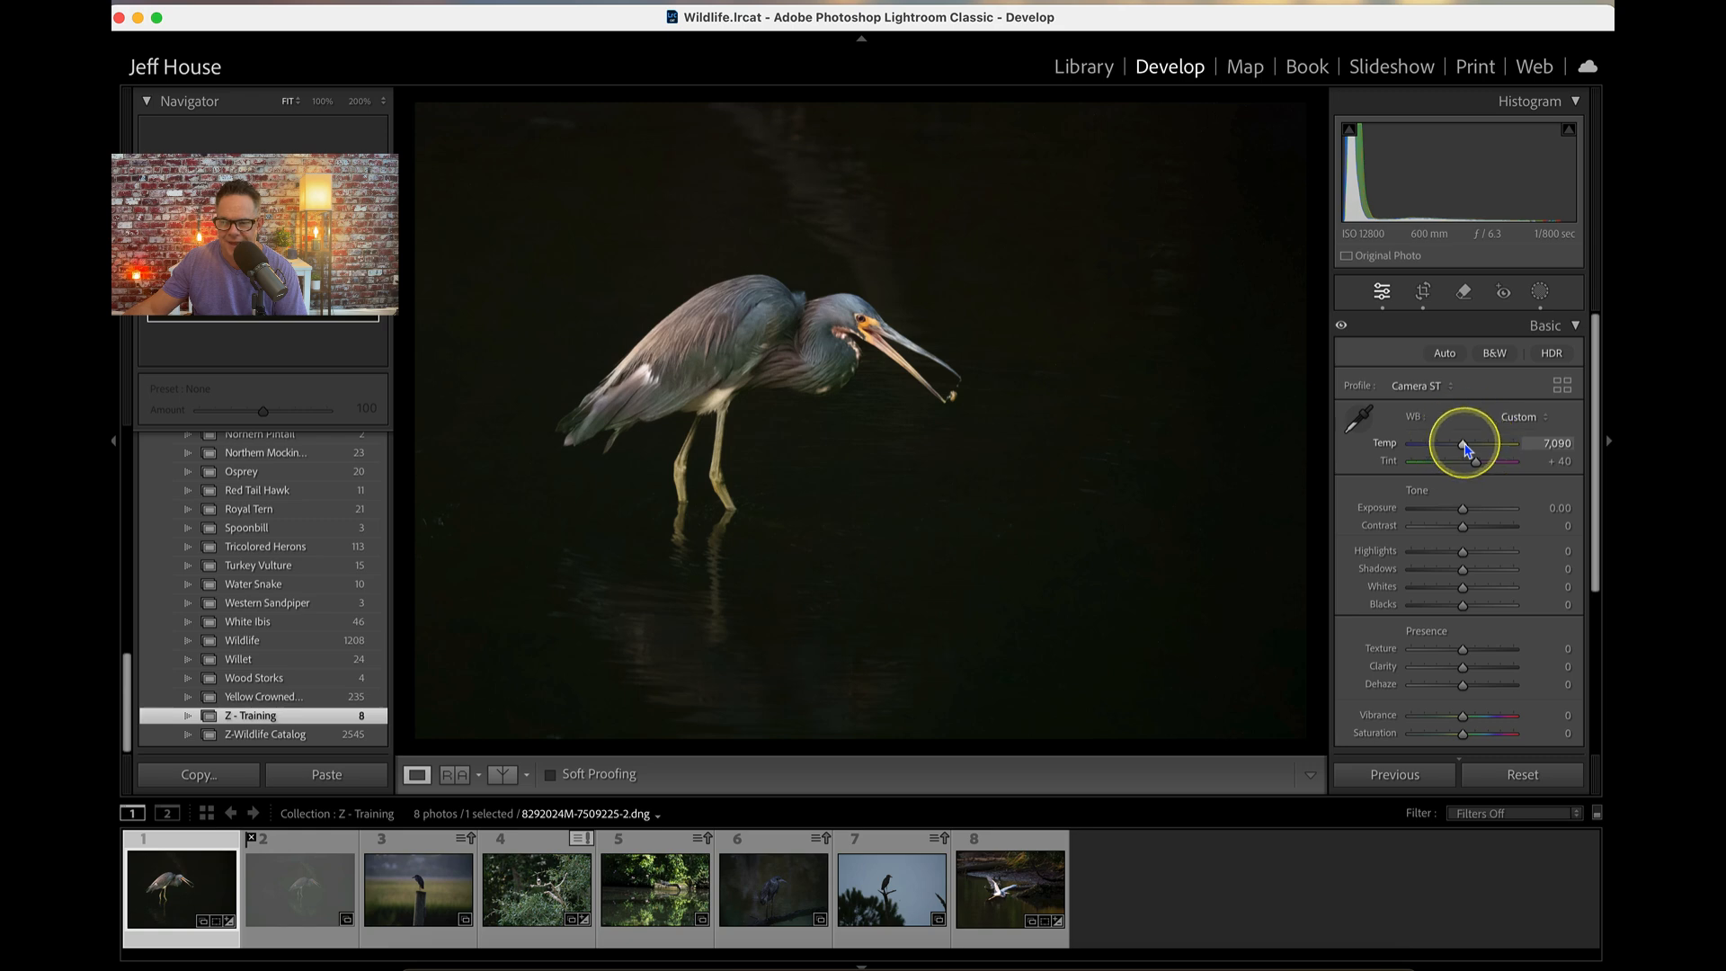
pyautogui.moveTo(1464, 444); pyautogui.dragTo(1461, 445)
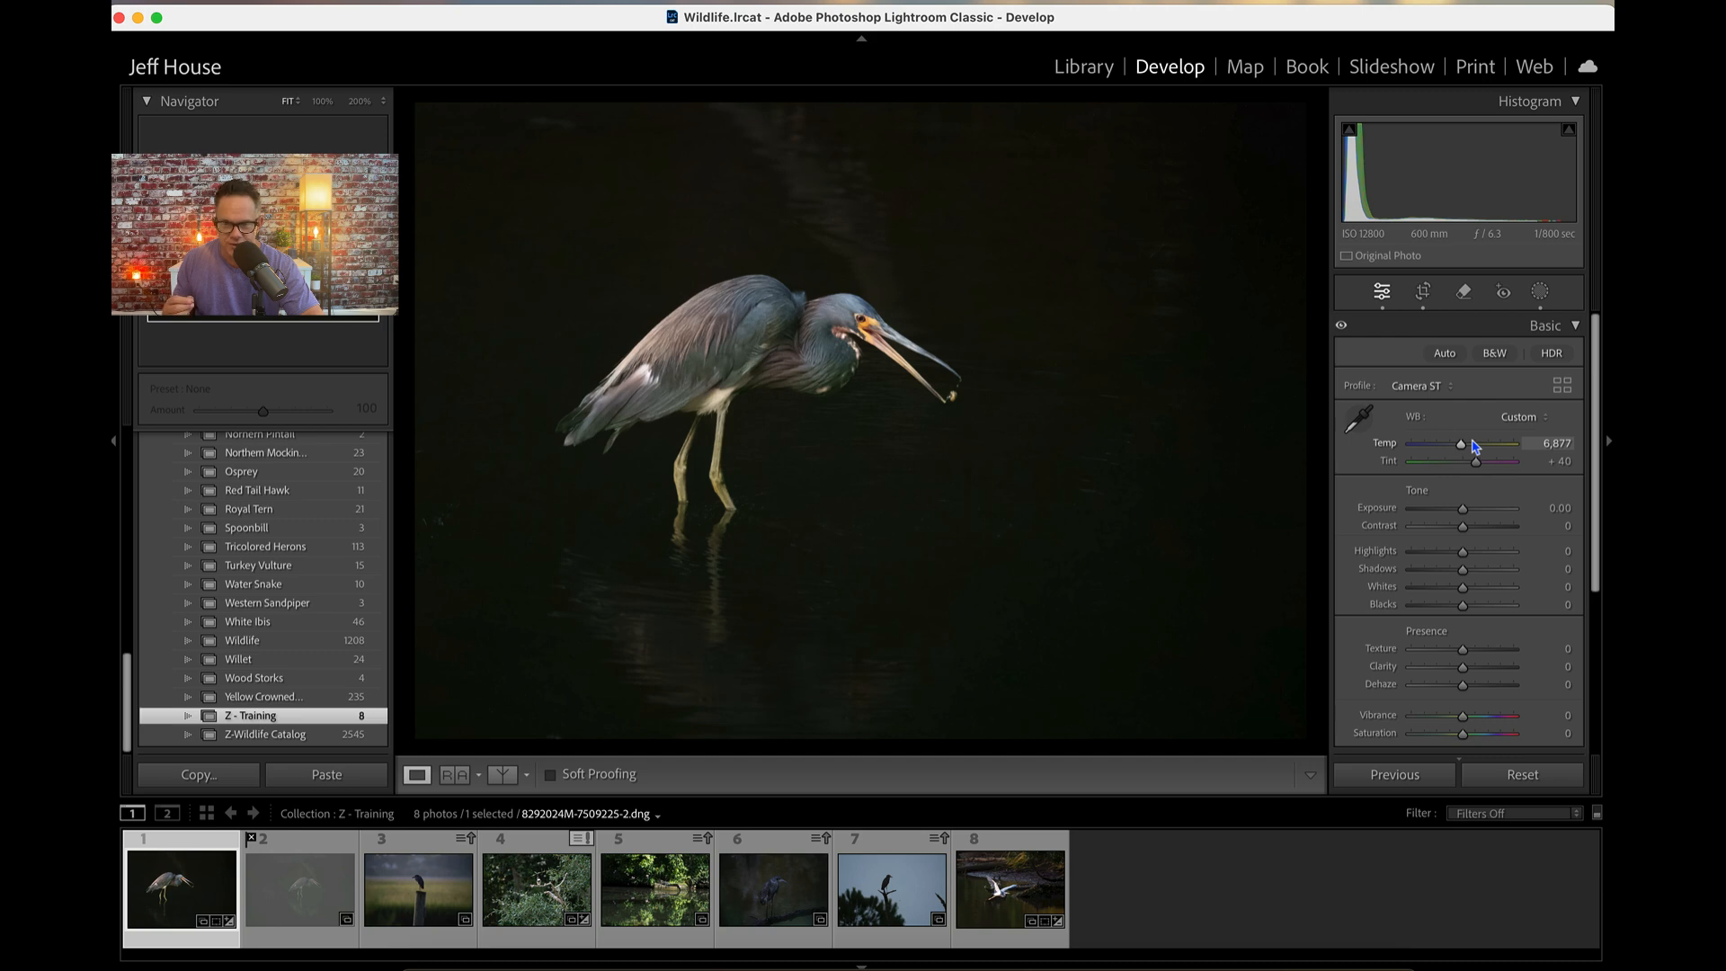
pyautogui.click(1469, 434)
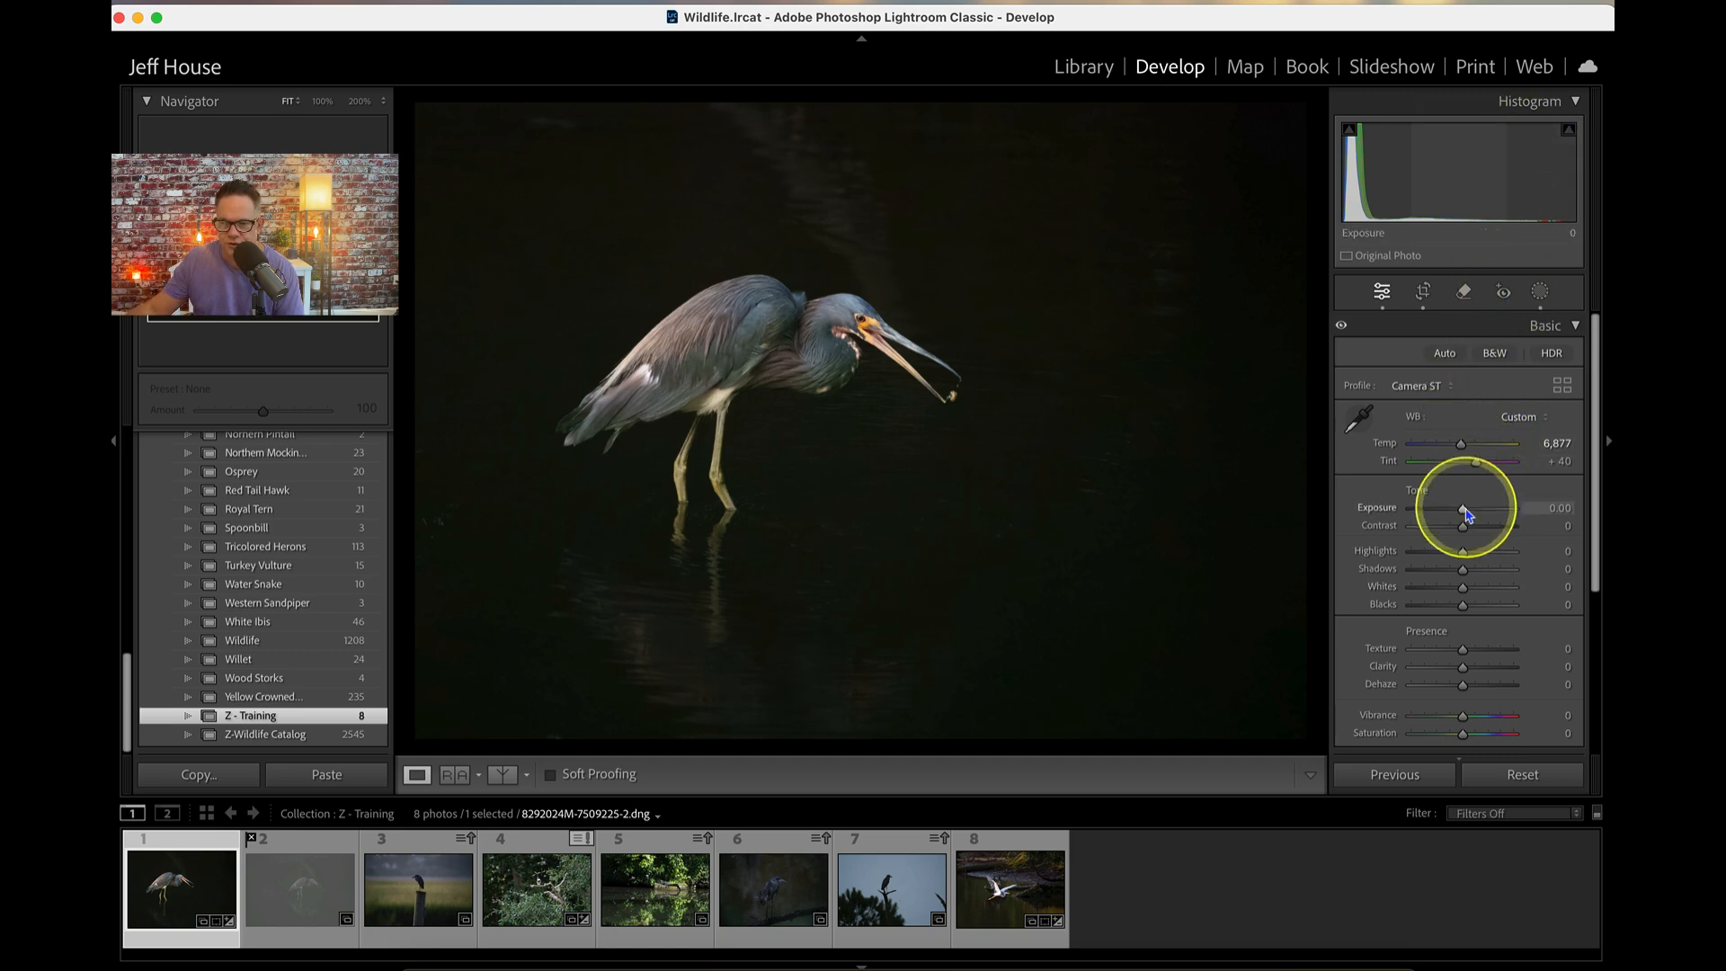
# Brighten the heron photo slightly by setting Exposure to +0.25.
pyautogui.moveTo(1466, 512); pyautogui.dragTo(1471, 516)
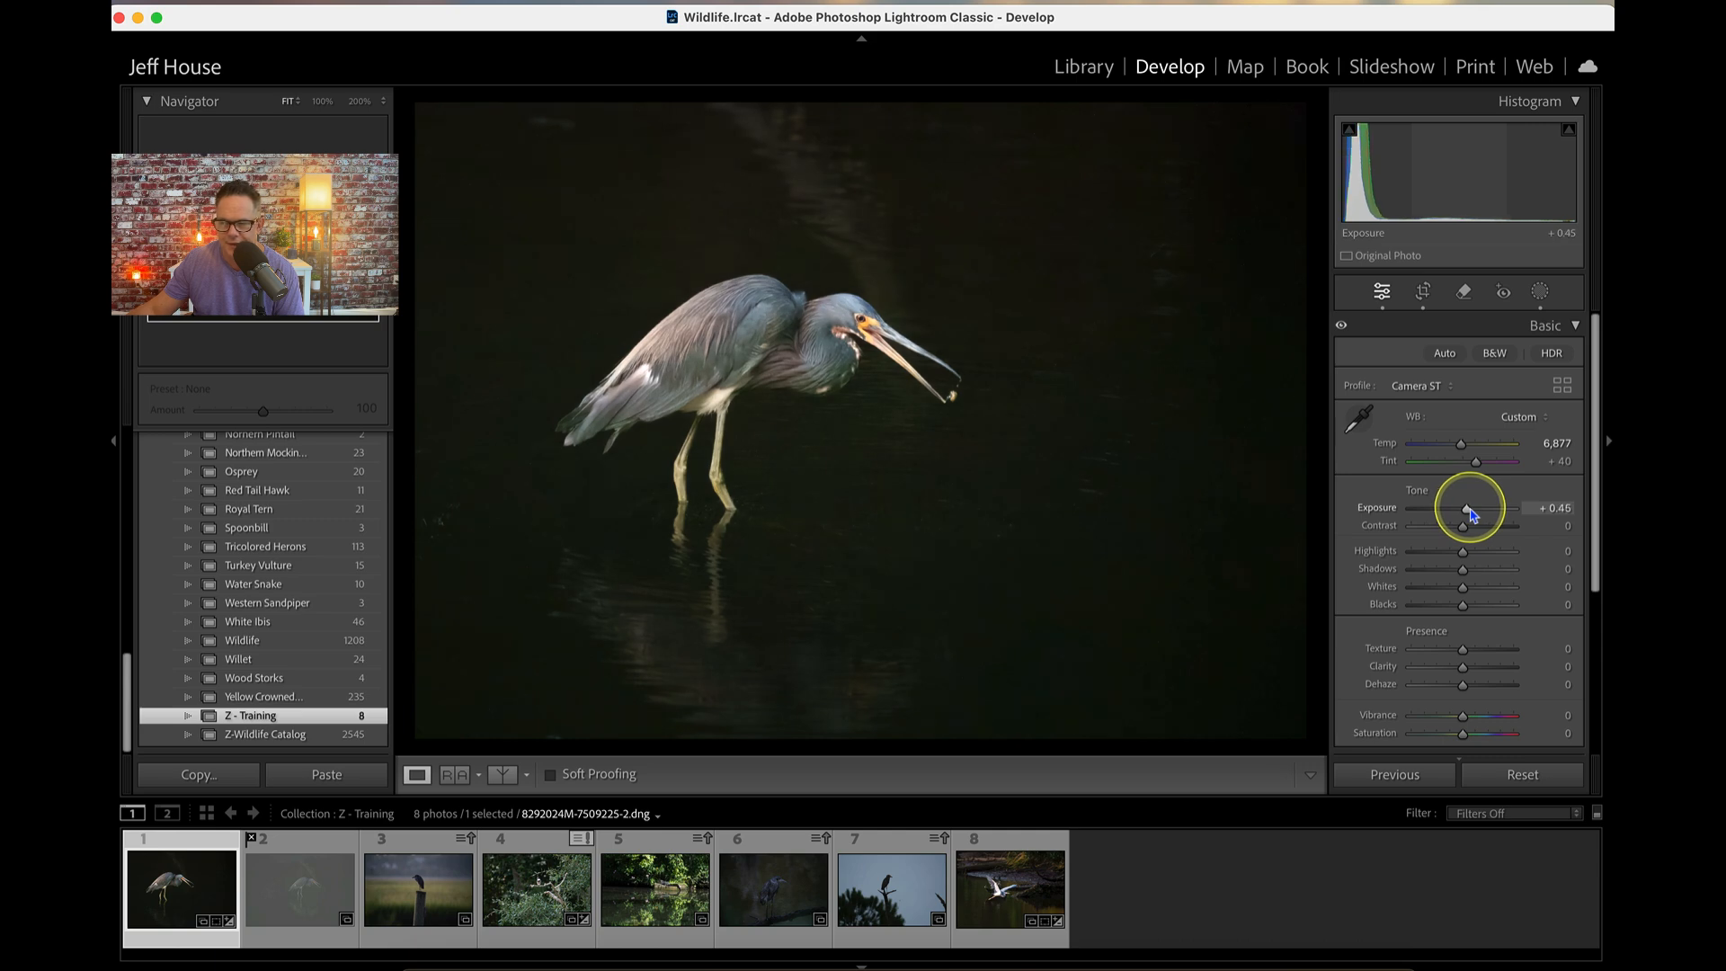
pyautogui.moveTo(1472, 514); pyautogui.dragTo(1470, 513)
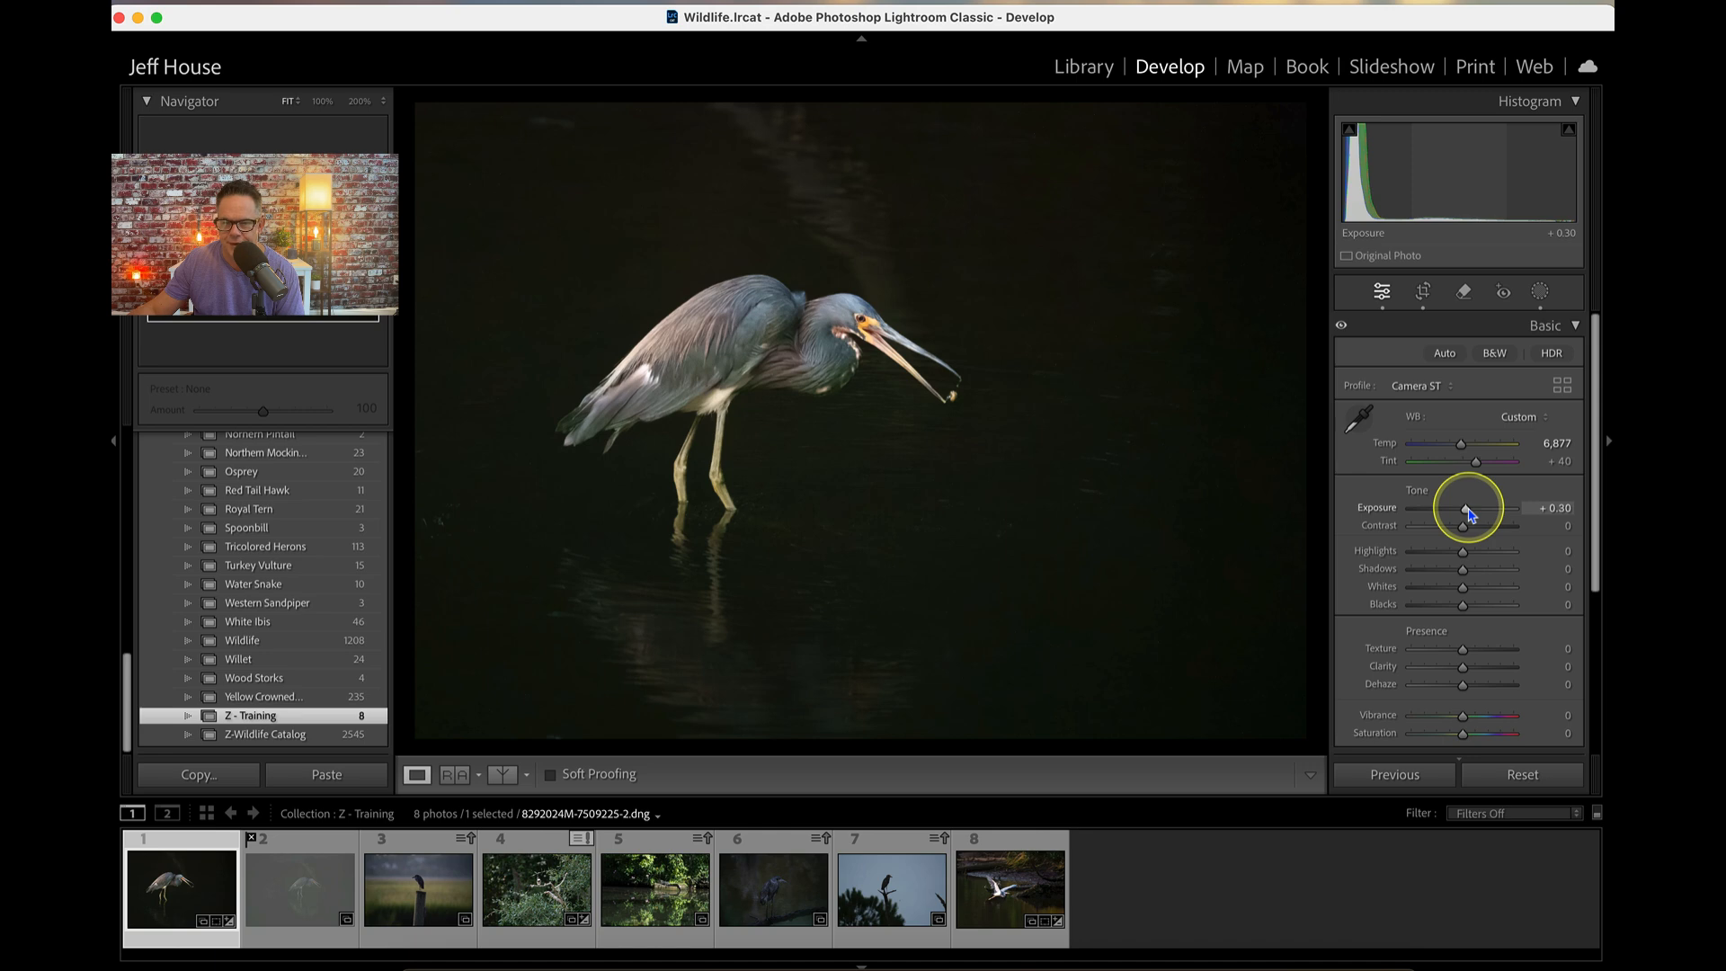
pyautogui.moveTo(1470, 515); pyautogui.dragTo(1468, 514)
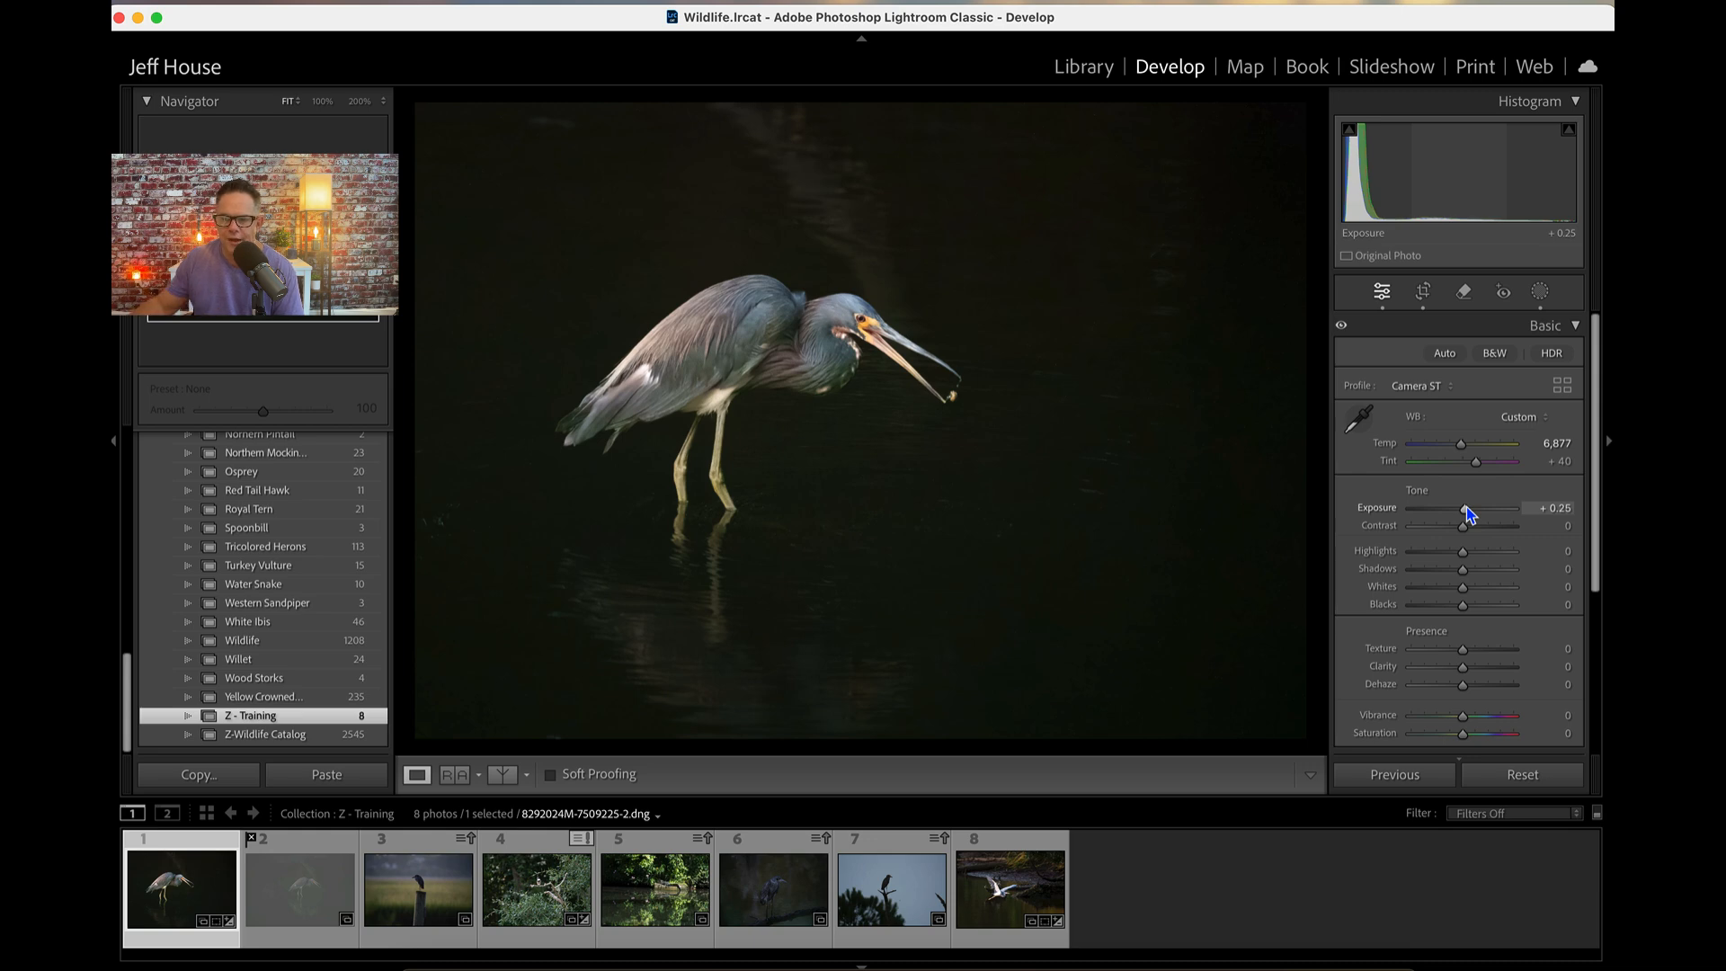
pyautogui.click(1467, 509)
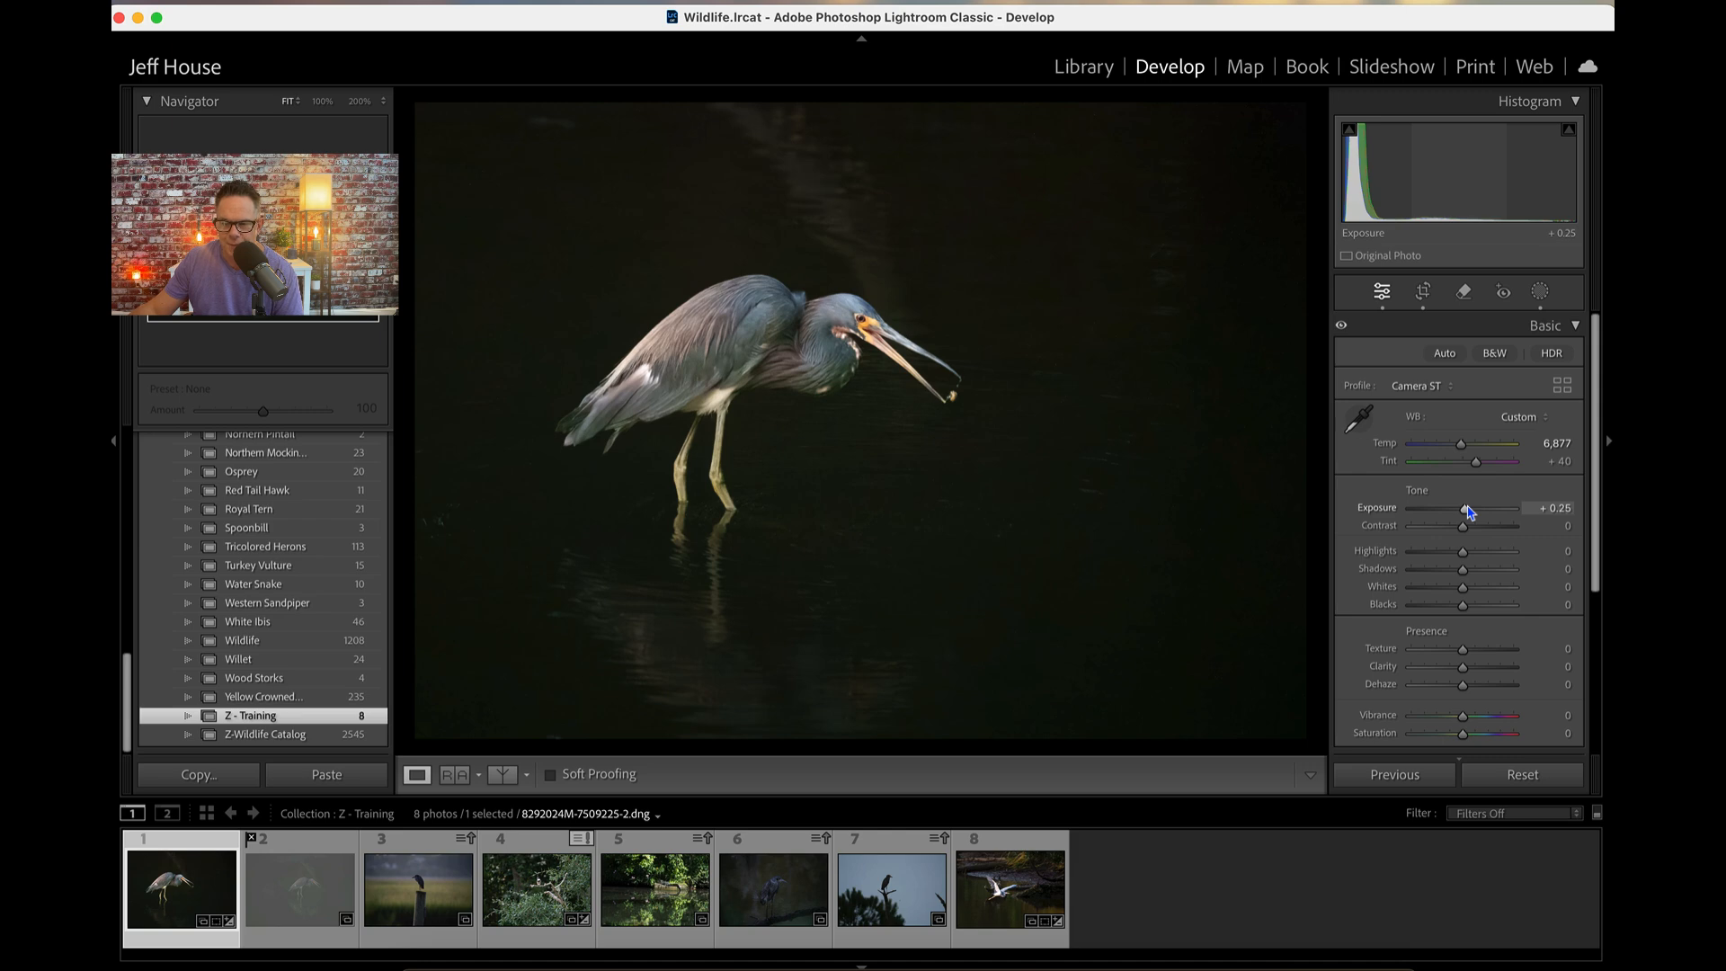
pyautogui.click(1467, 510)
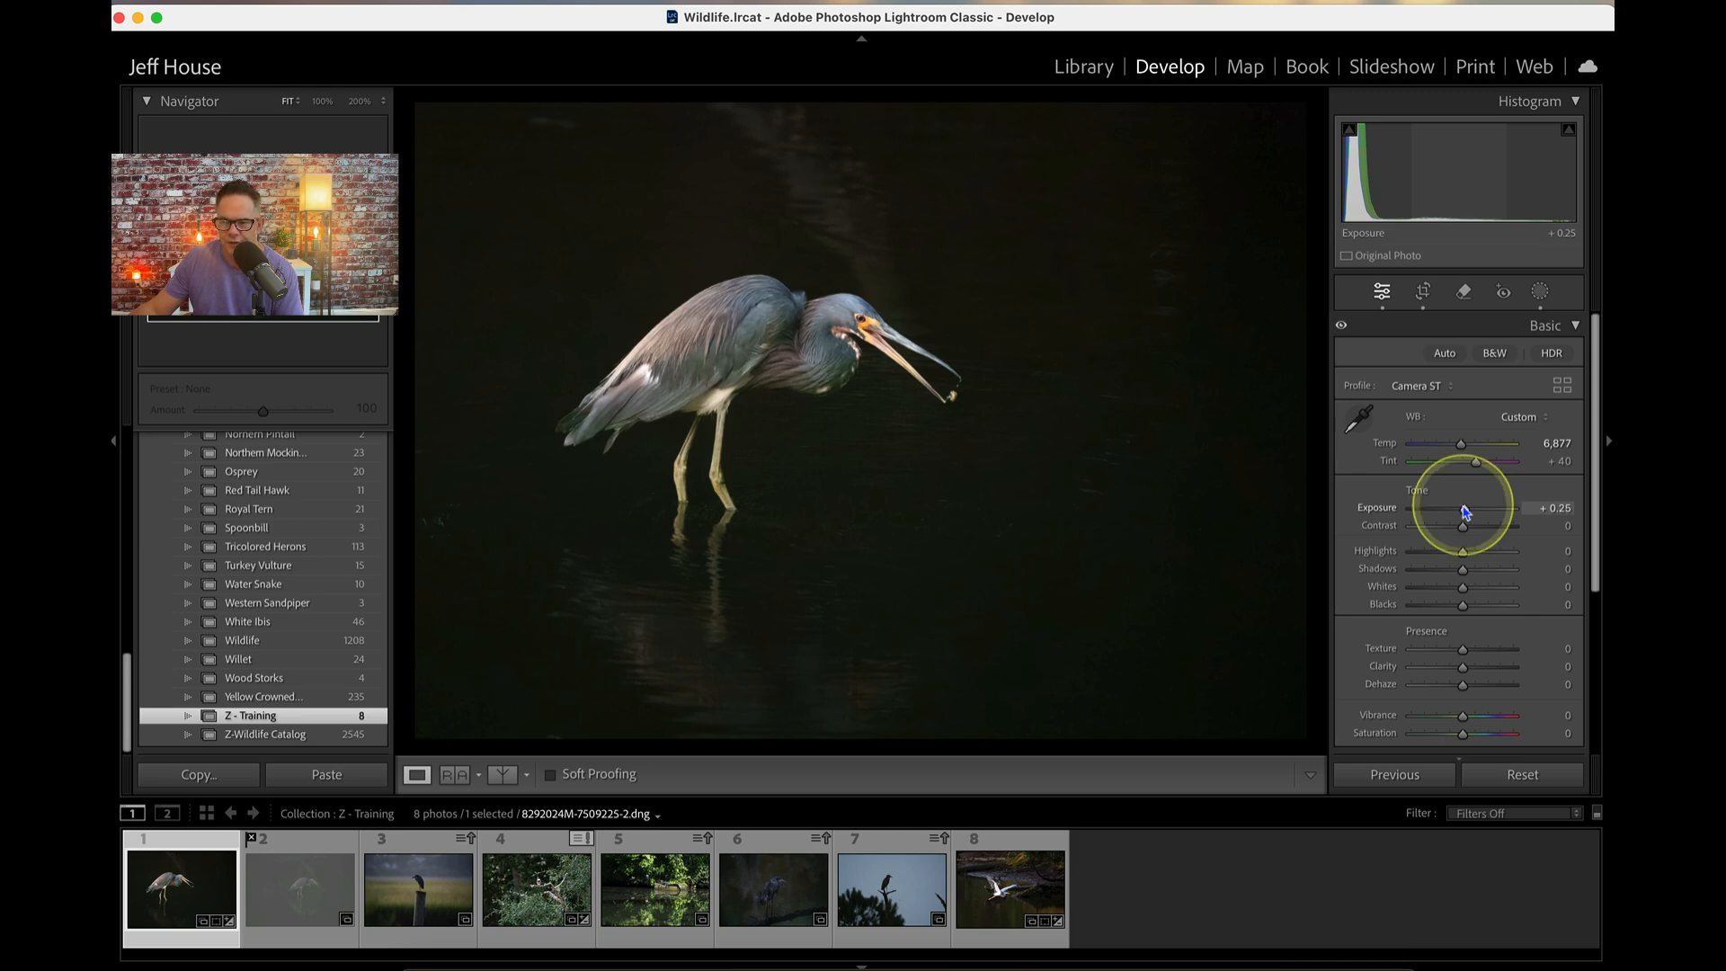
# Reduce the heron photo's Highlights to -5.
pyautogui.click(1464, 557)
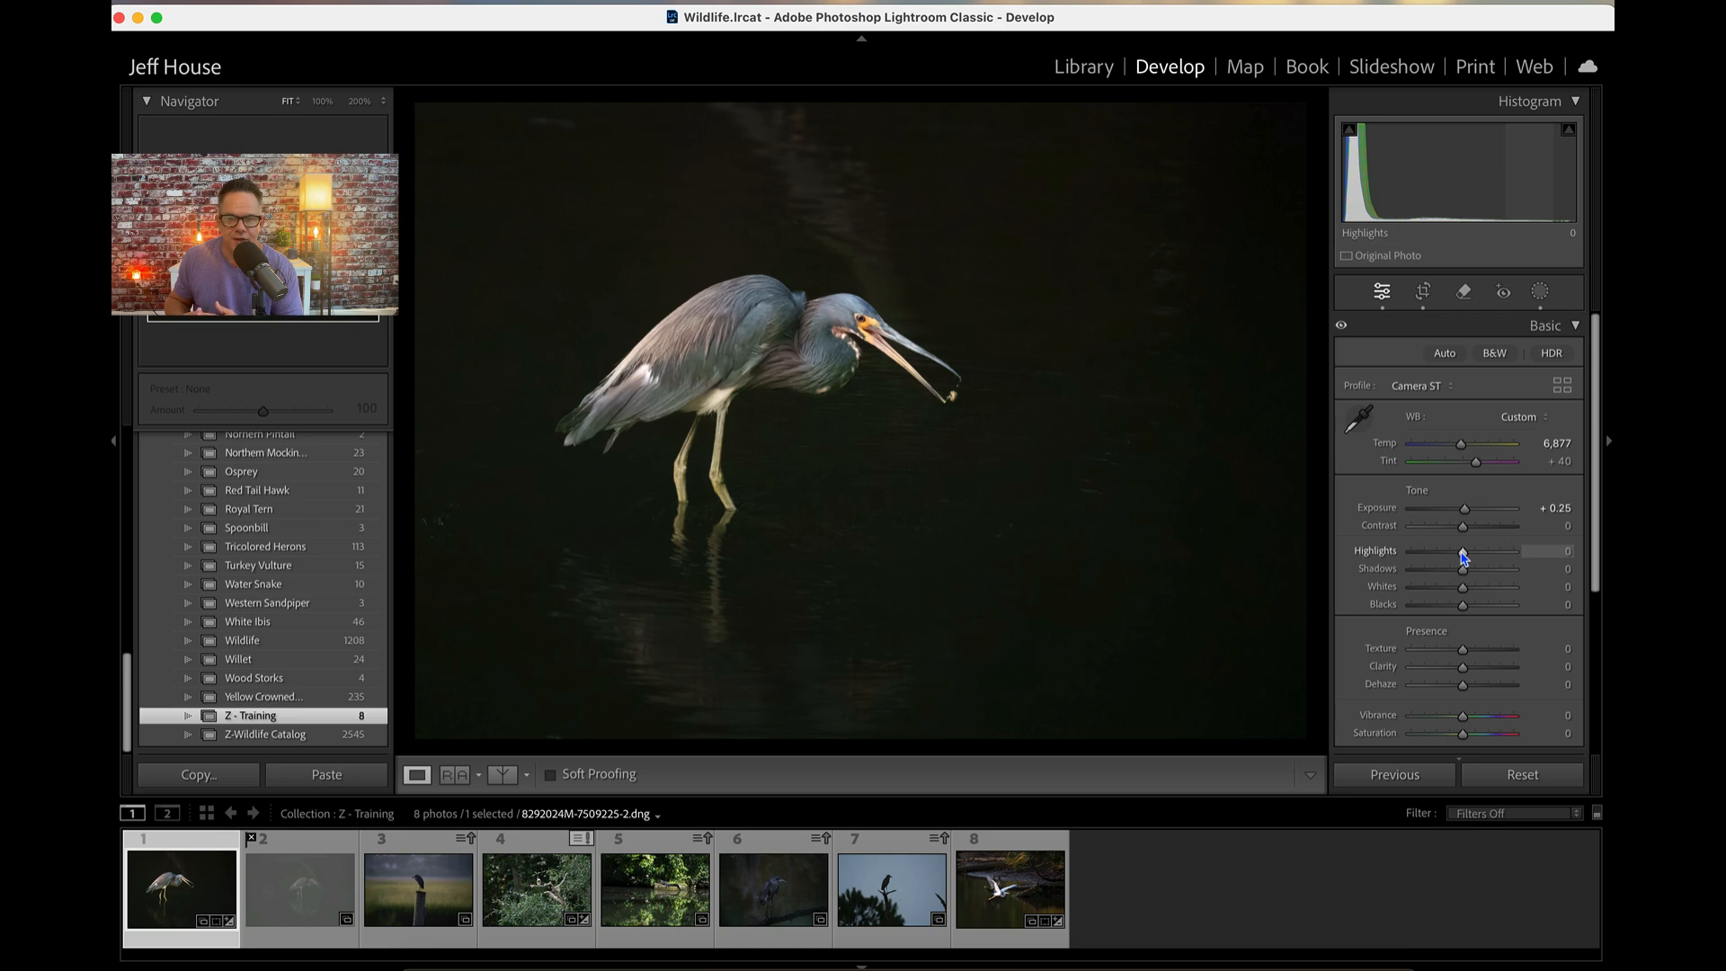
pyautogui.click(1465, 554)
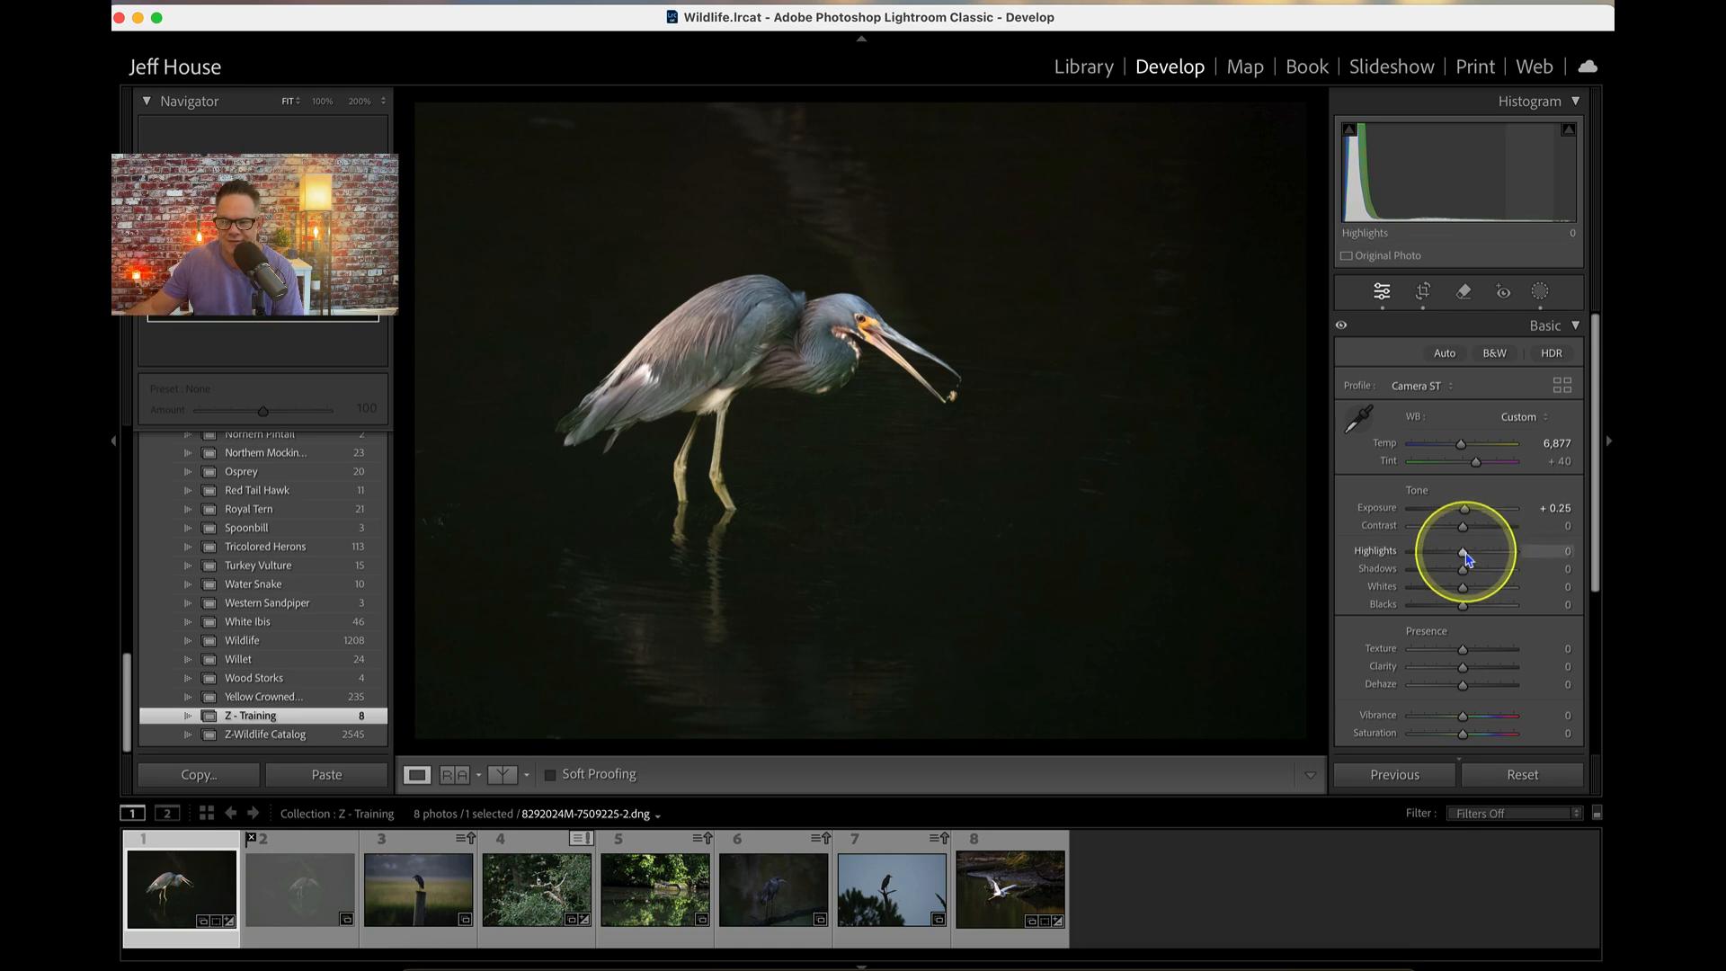
pyautogui.moveTo(1467, 554)
pyautogui.mouseDown()
pyautogui.moveTo(1392, 561)
pyautogui.moveTo(1464, 555)
pyautogui.mouseUp()
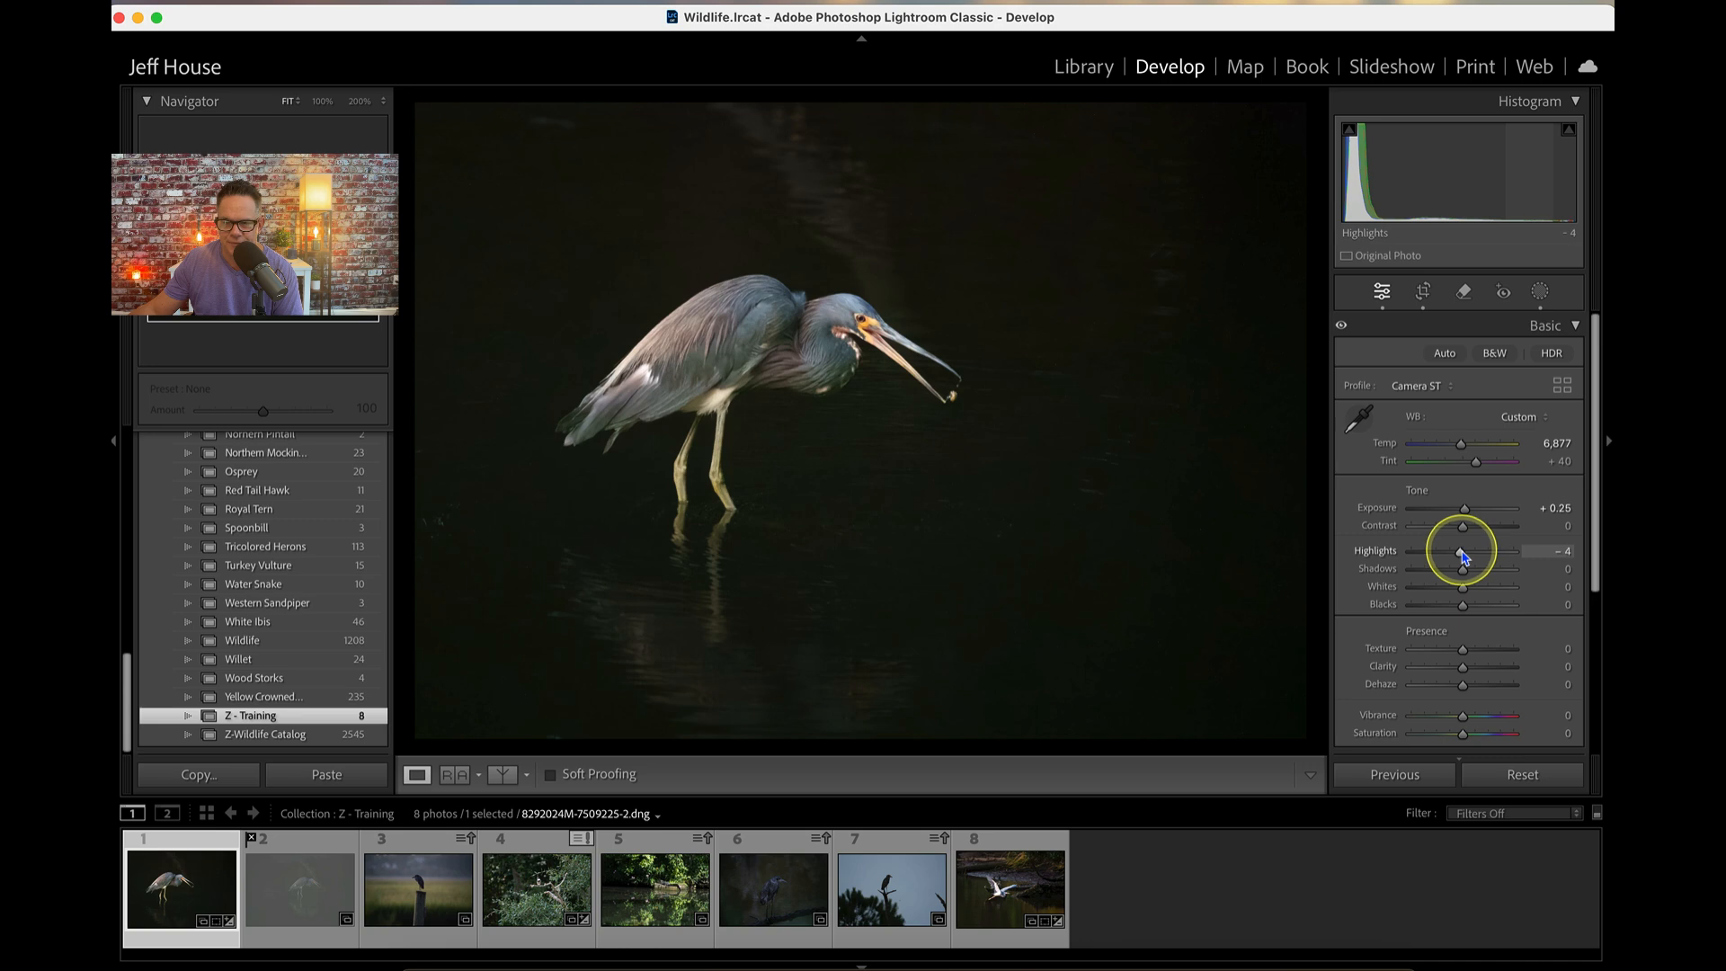
pyautogui.moveTo(1463, 558); pyautogui.dragTo(1463, 557)
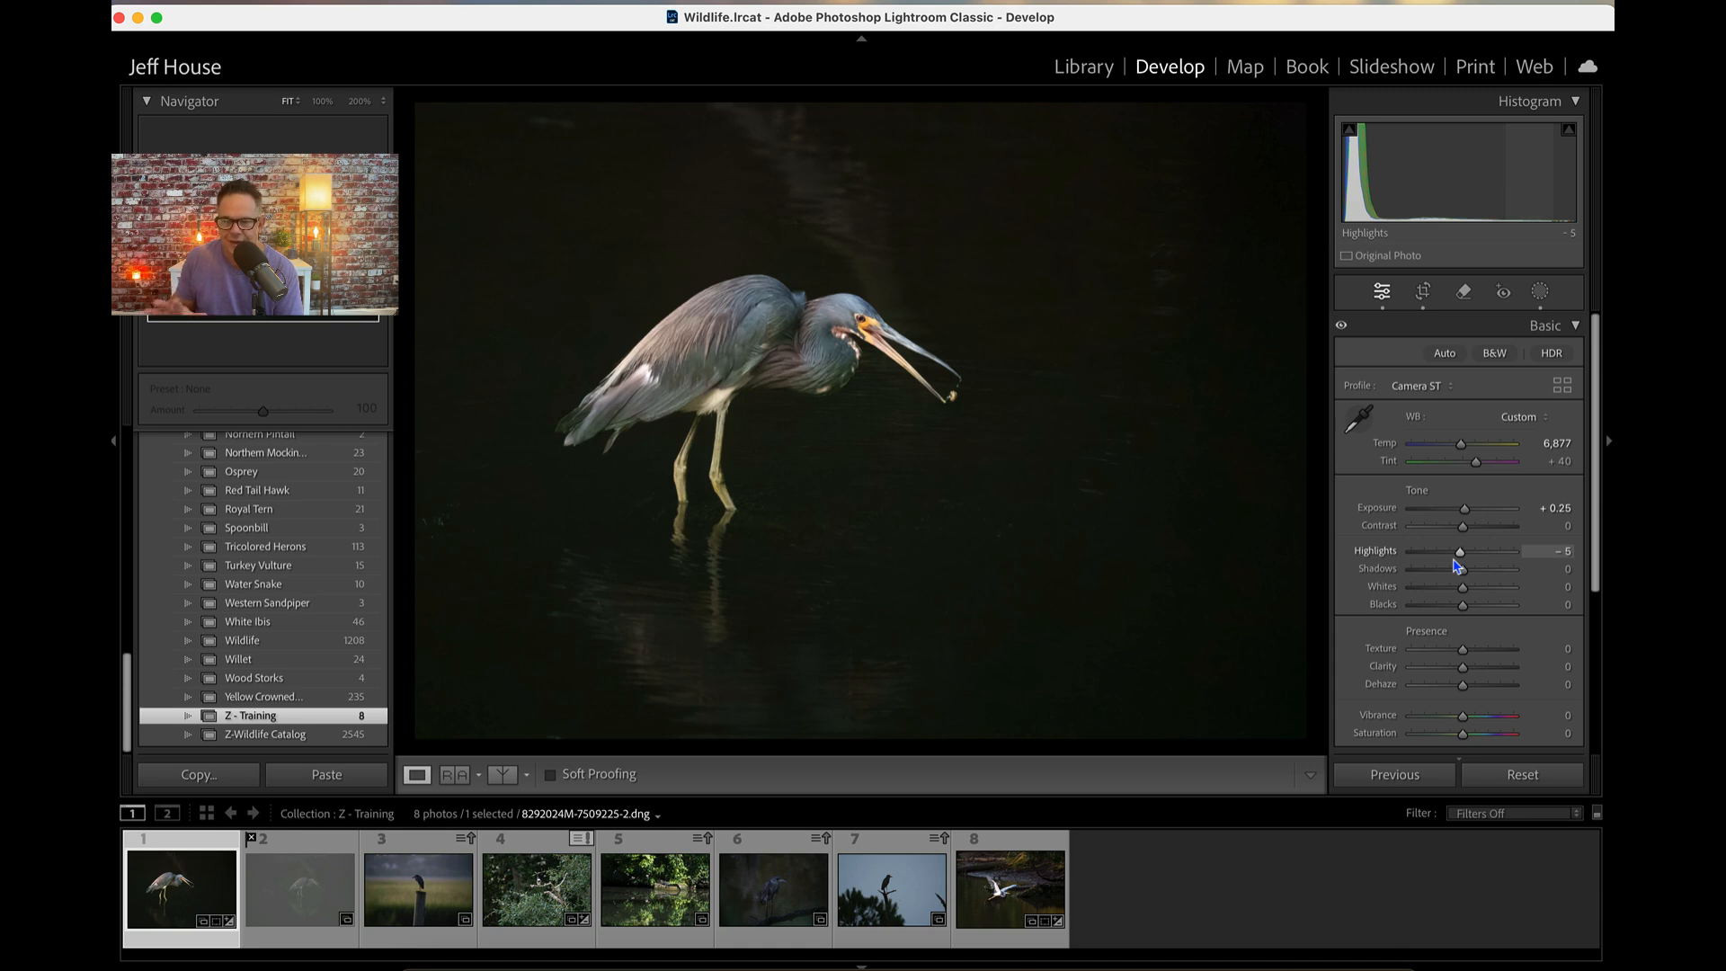
# Try the heron photo with Clarity at +100, and return Clarity to 0.
pyautogui.scroll(-5, 1476, 512)
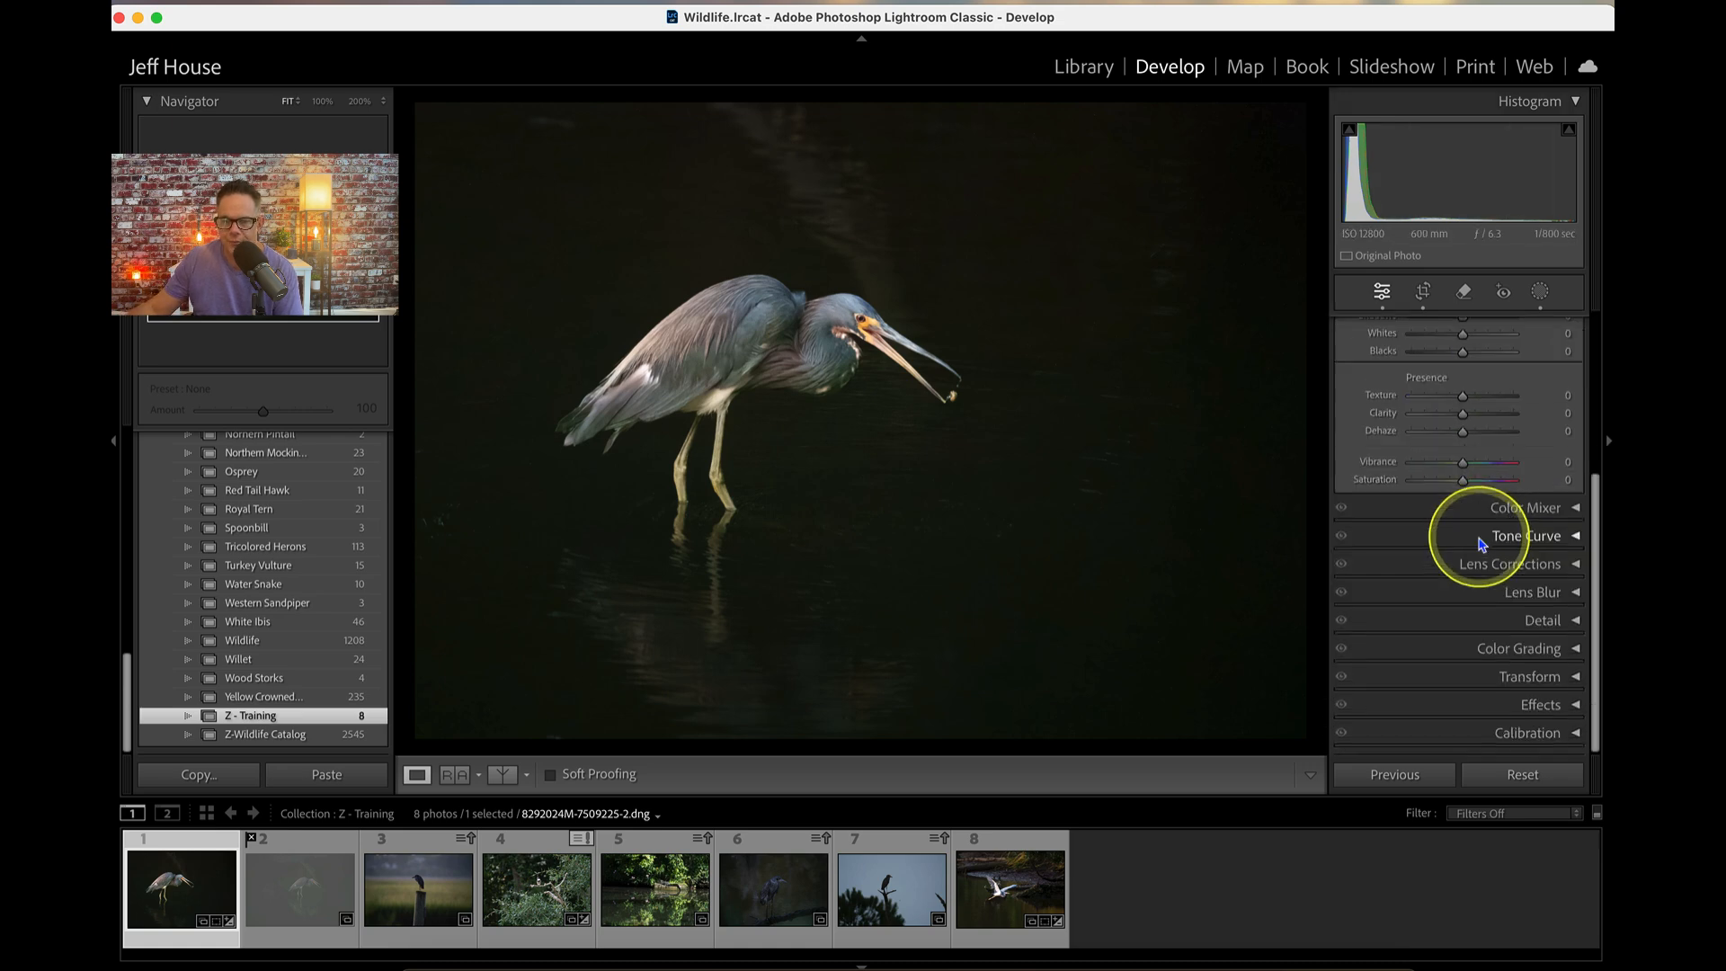
pyautogui.scroll(1, 1479, 535)
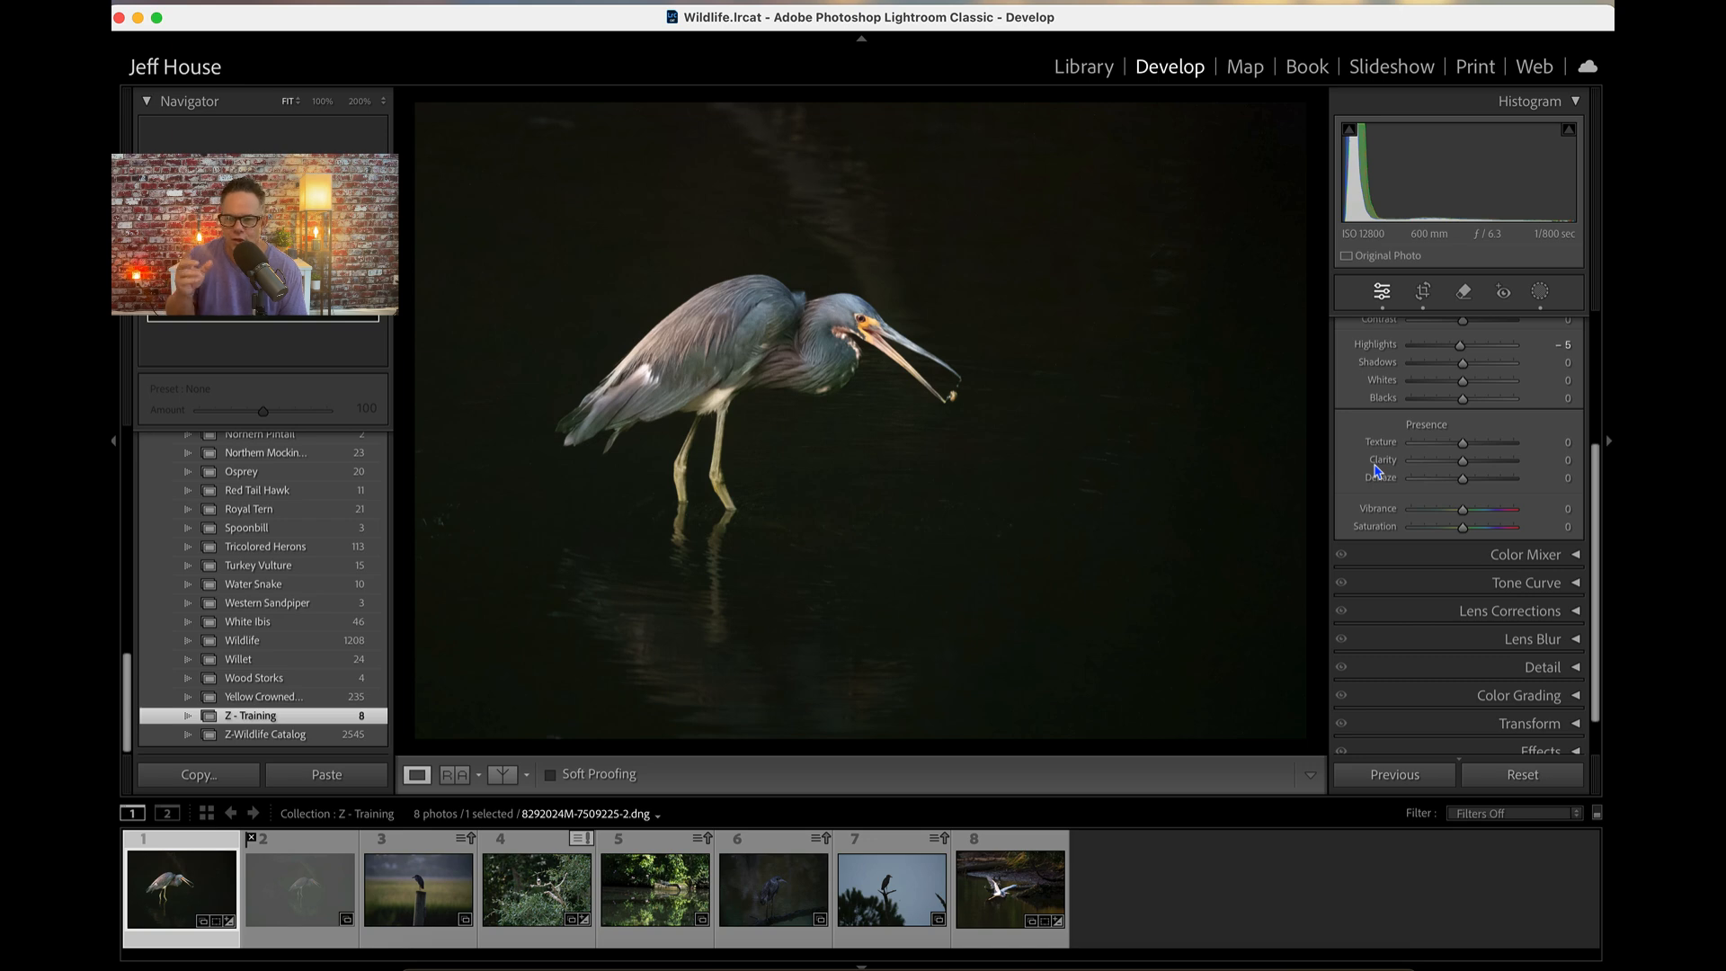
pyautogui.moveTo(1463, 447); pyautogui.dragTo(1562, 449)
pyautogui.click(1464, 461)
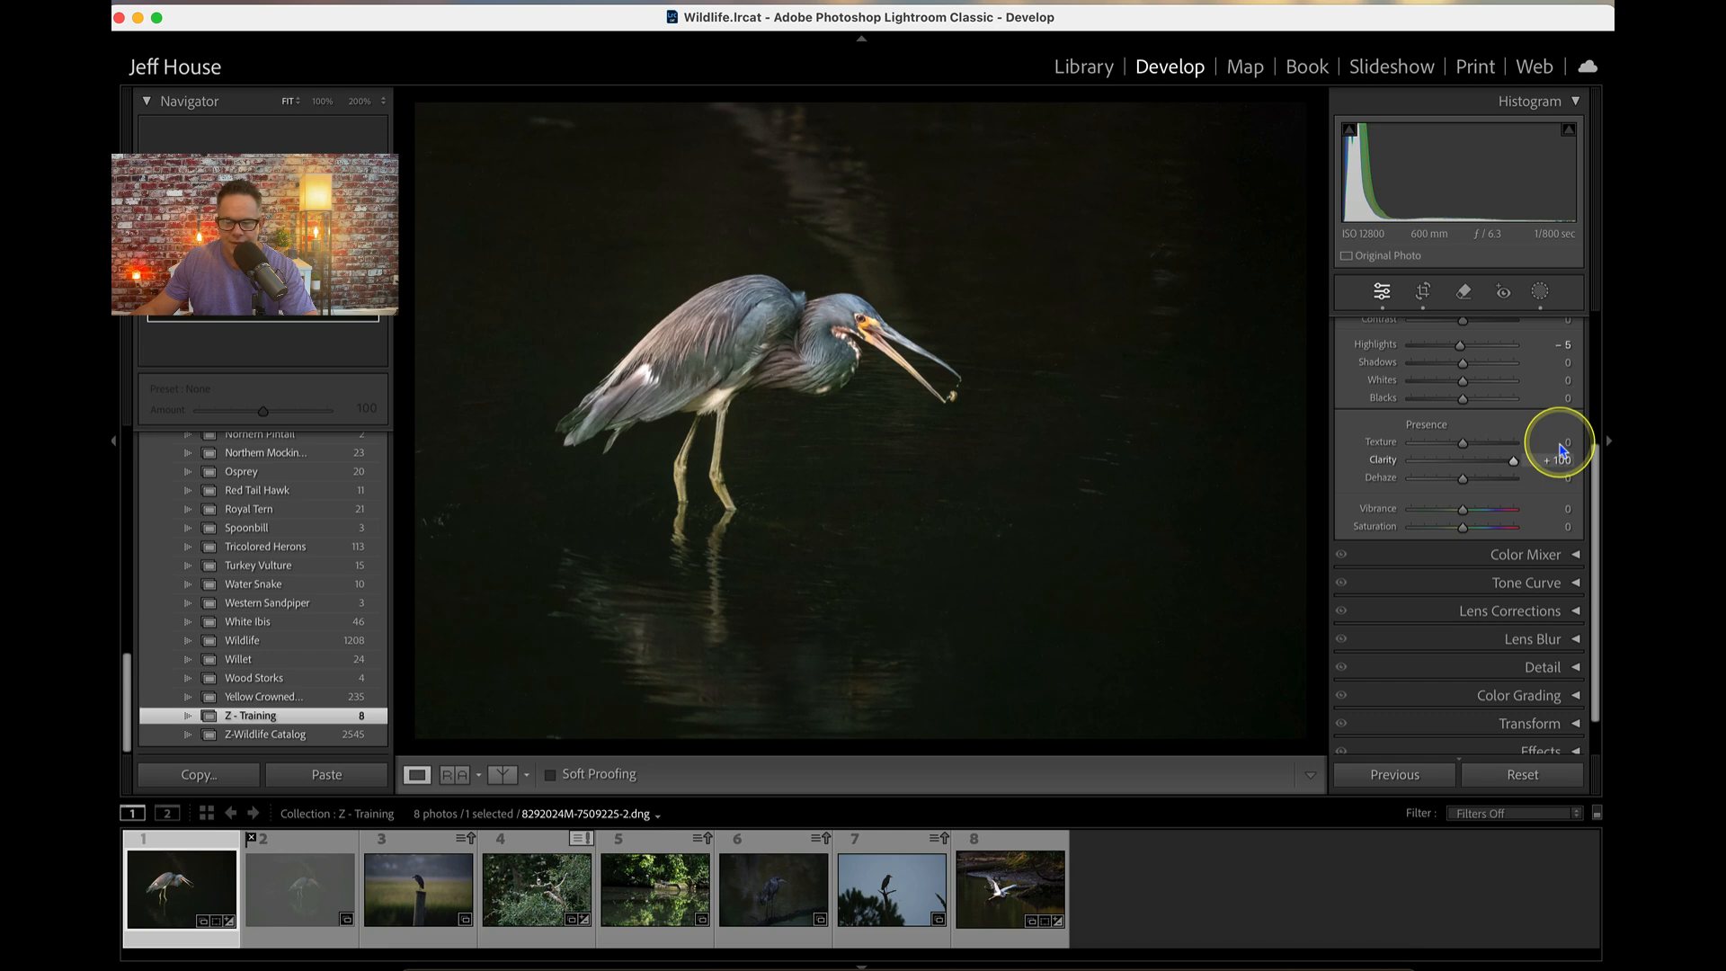
pyautogui.moveTo(1562, 449); pyautogui.dragTo(1465, 462)
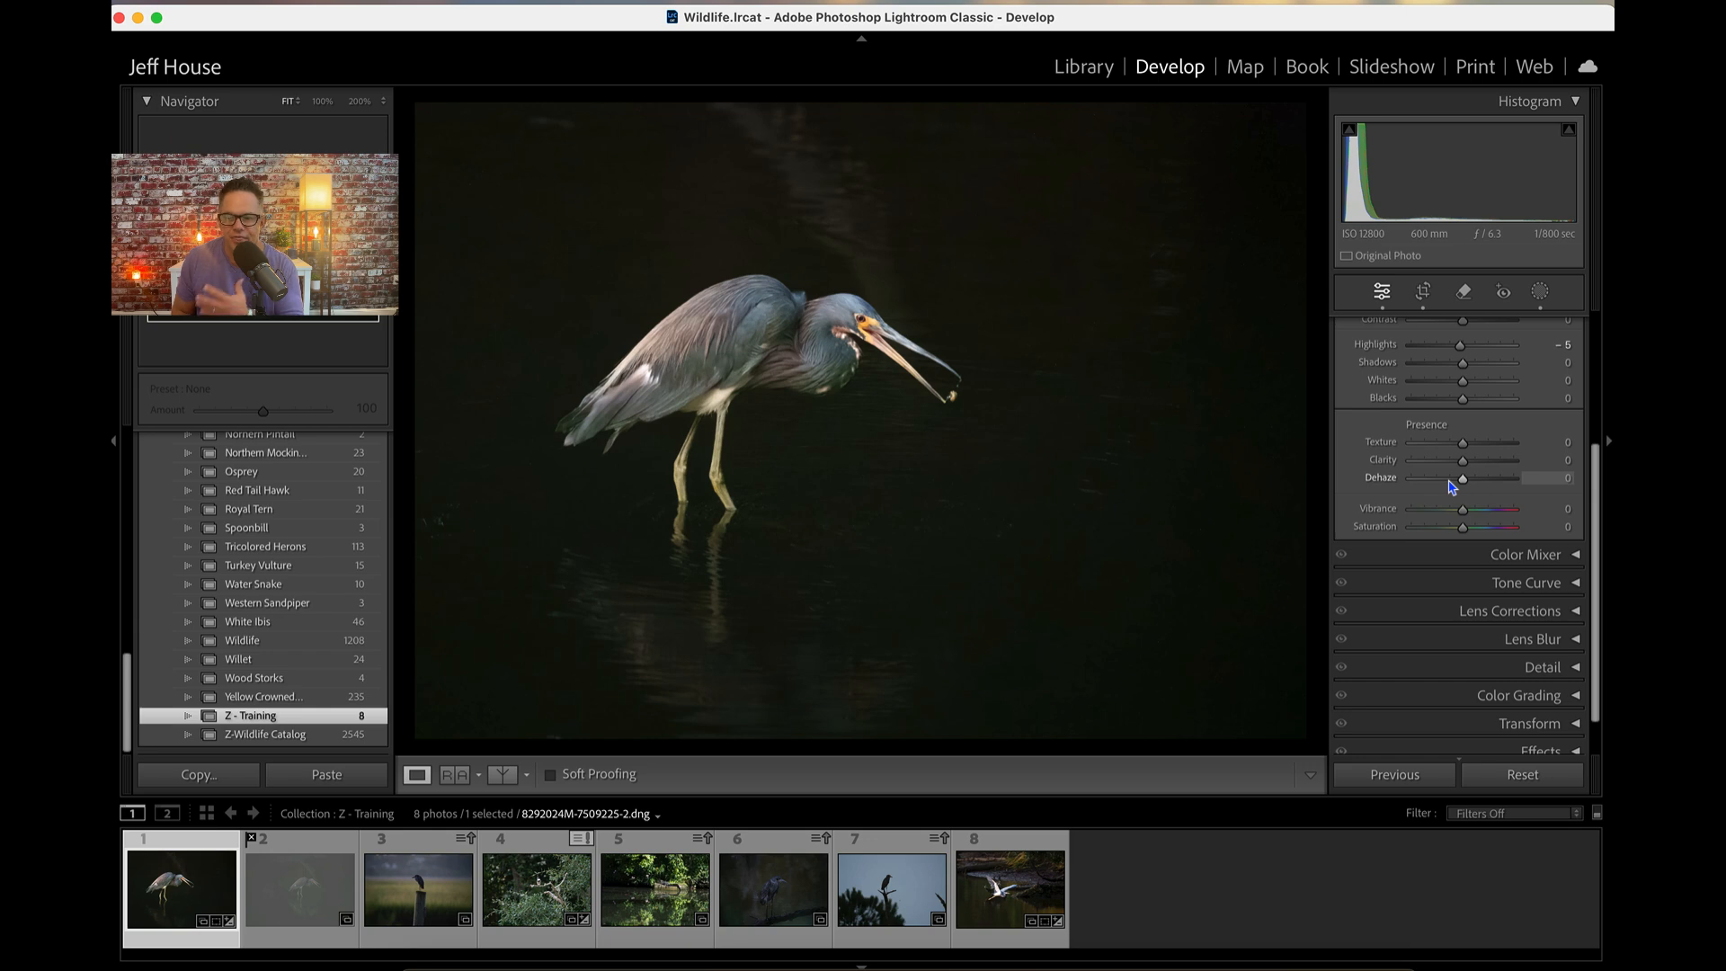
# Try Dehaze at -74, +21 and +12 on the heron photo, and reset it to 0.
pyautogui.moveTo(1451, 487); pyautogui.dragTo(1424, 486)
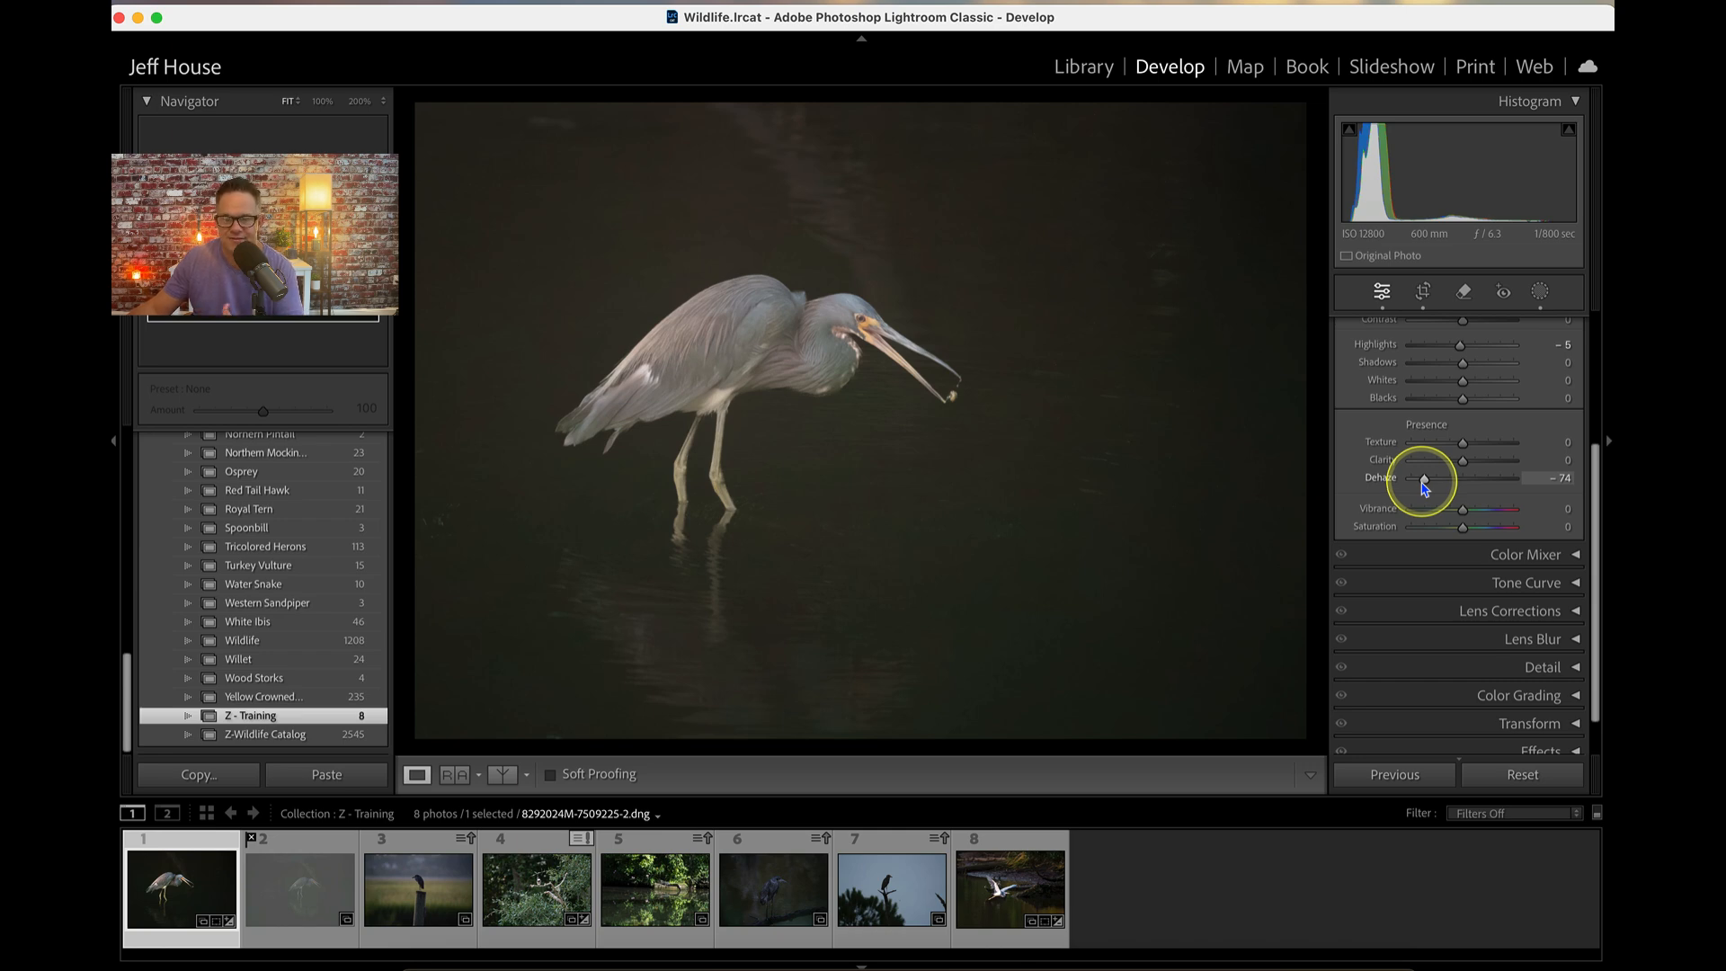
pyautogui.moveTo(1425, 486); pyautogui.dragTo(1473, 493)
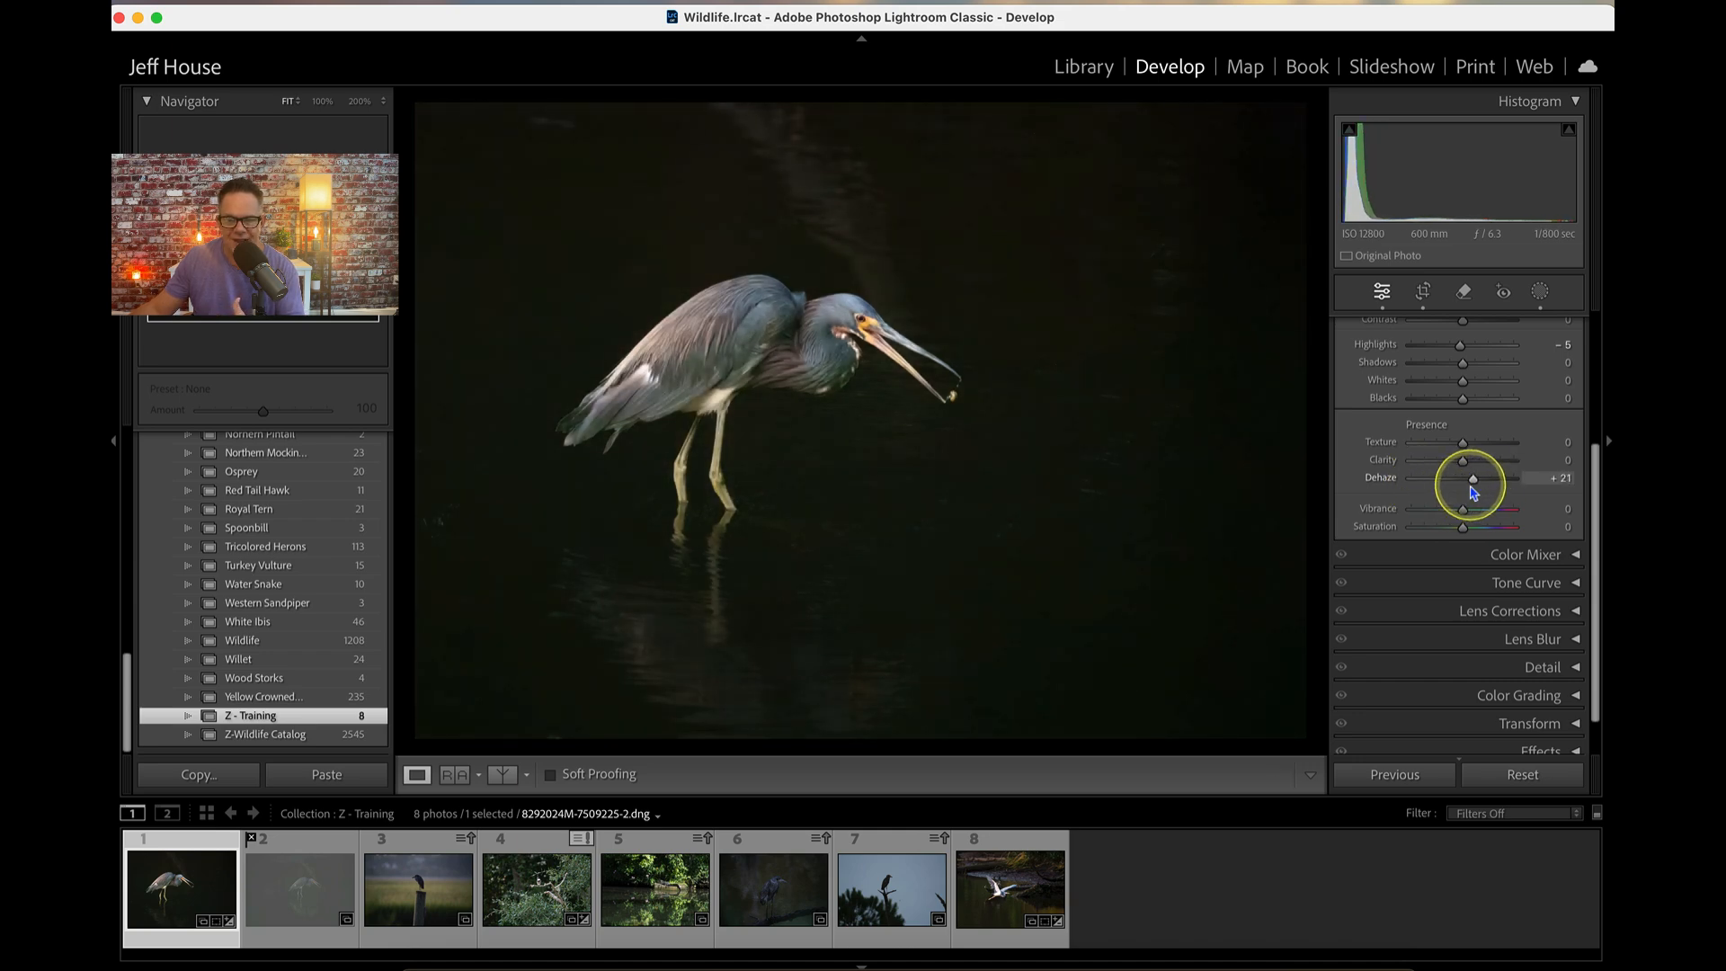
pyautogui.moveTo(1474, 492); pyautogui.dragTo(1471, 490)
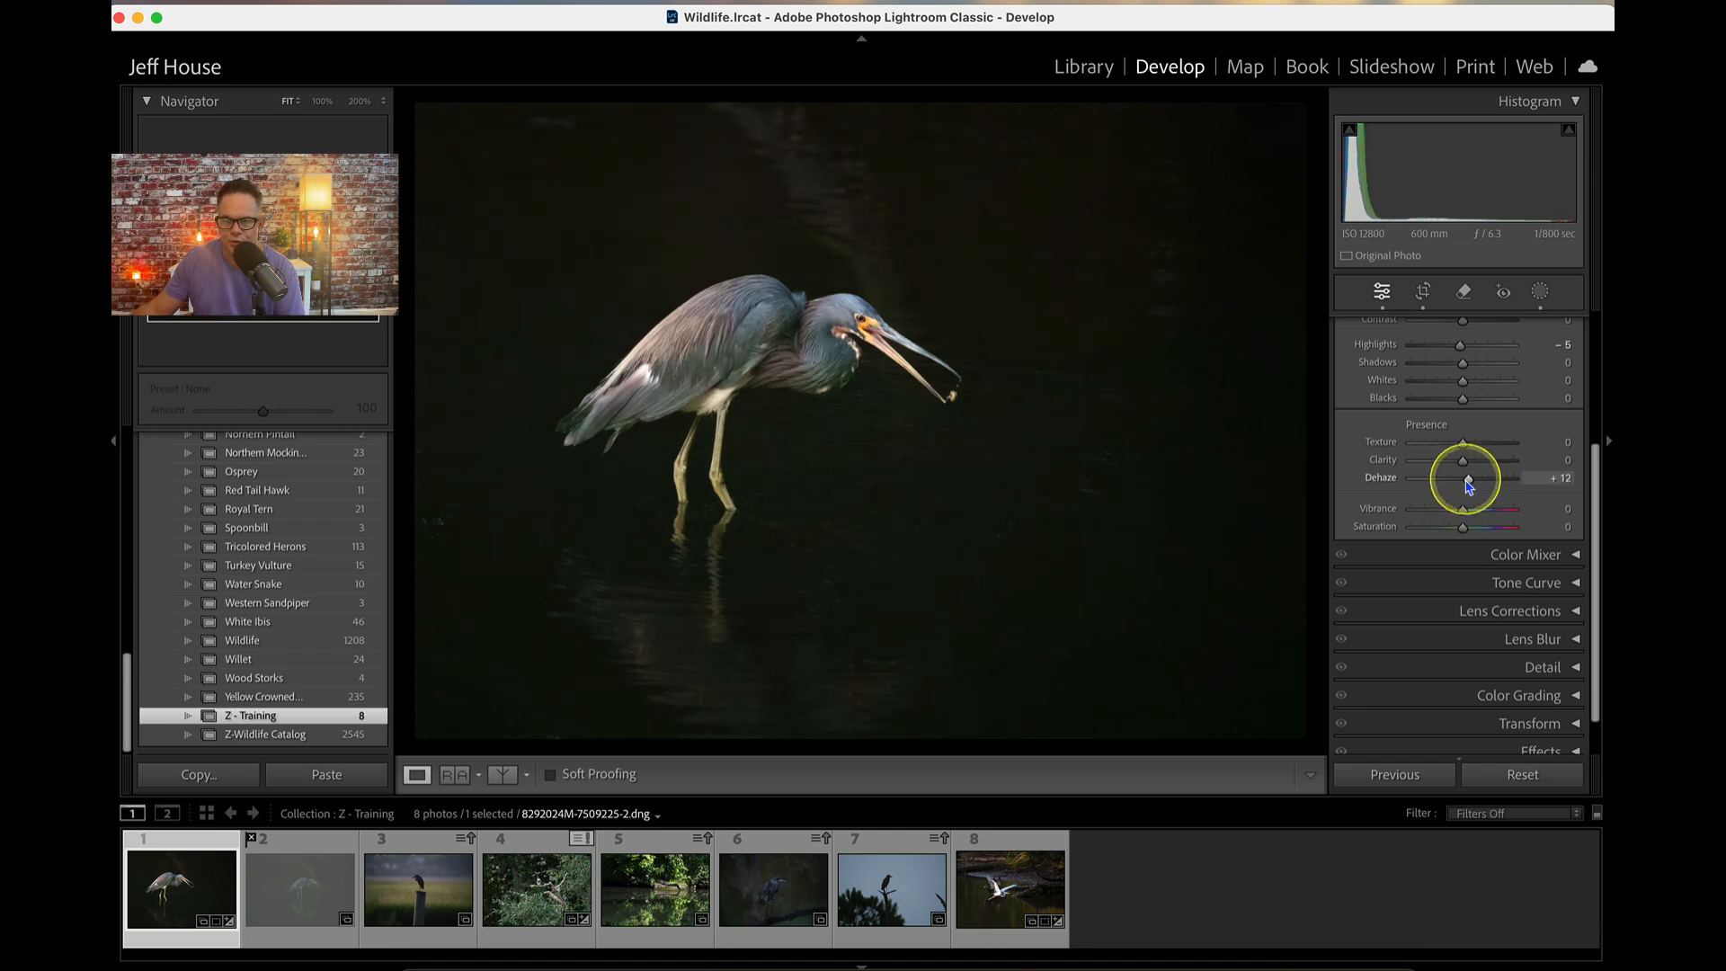
pyautogui.doubleClick(1434, 500)
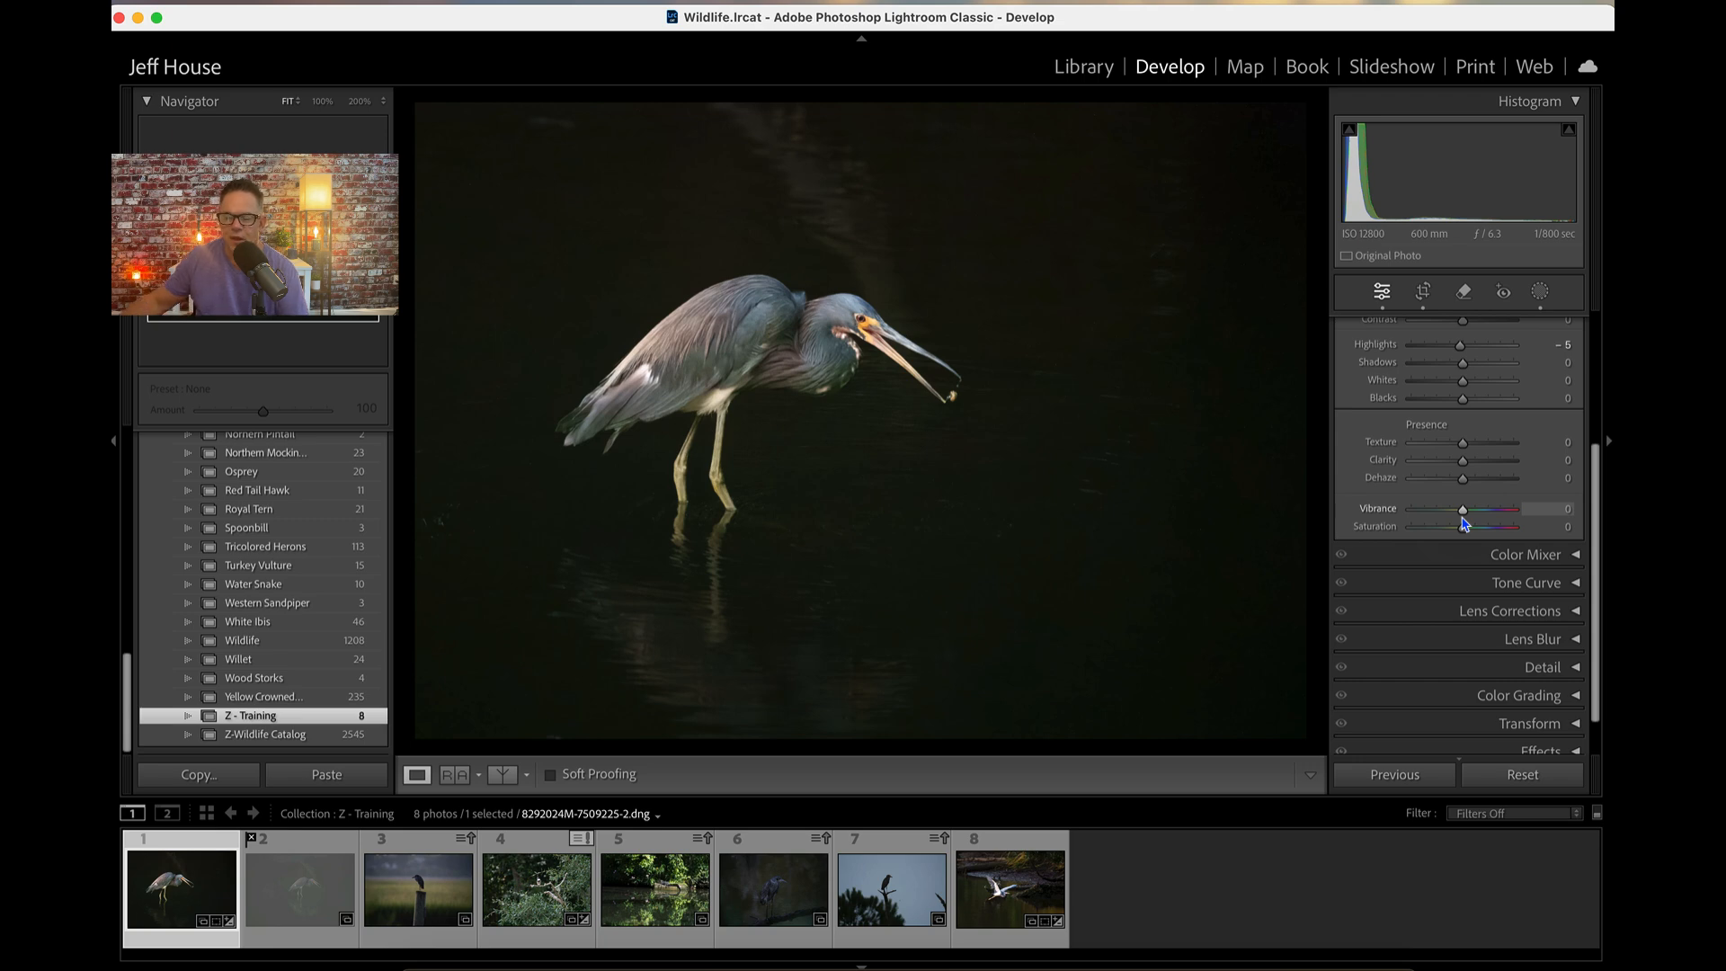
# Bring out the heron's feather detail by setting Texture to +23 and Clarity to +13.
pyautogui.click(1463, 524)
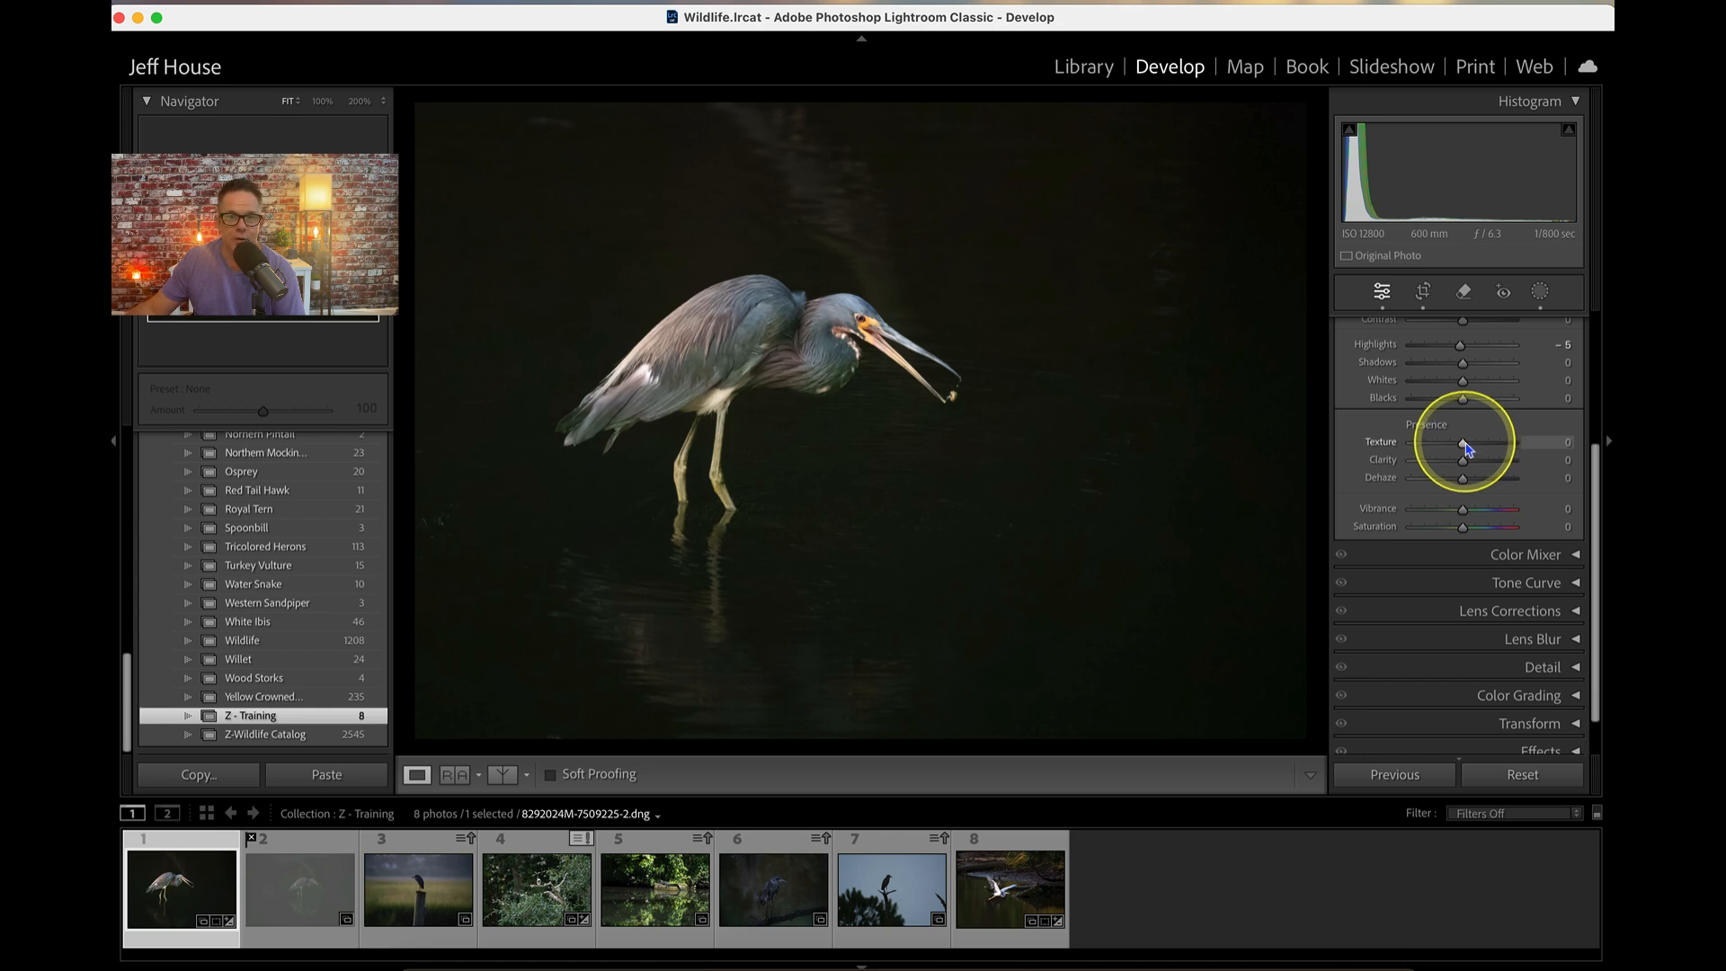
pyautogui.moveTo(1465, 446); pyautogui.dragTo(1473, 447)
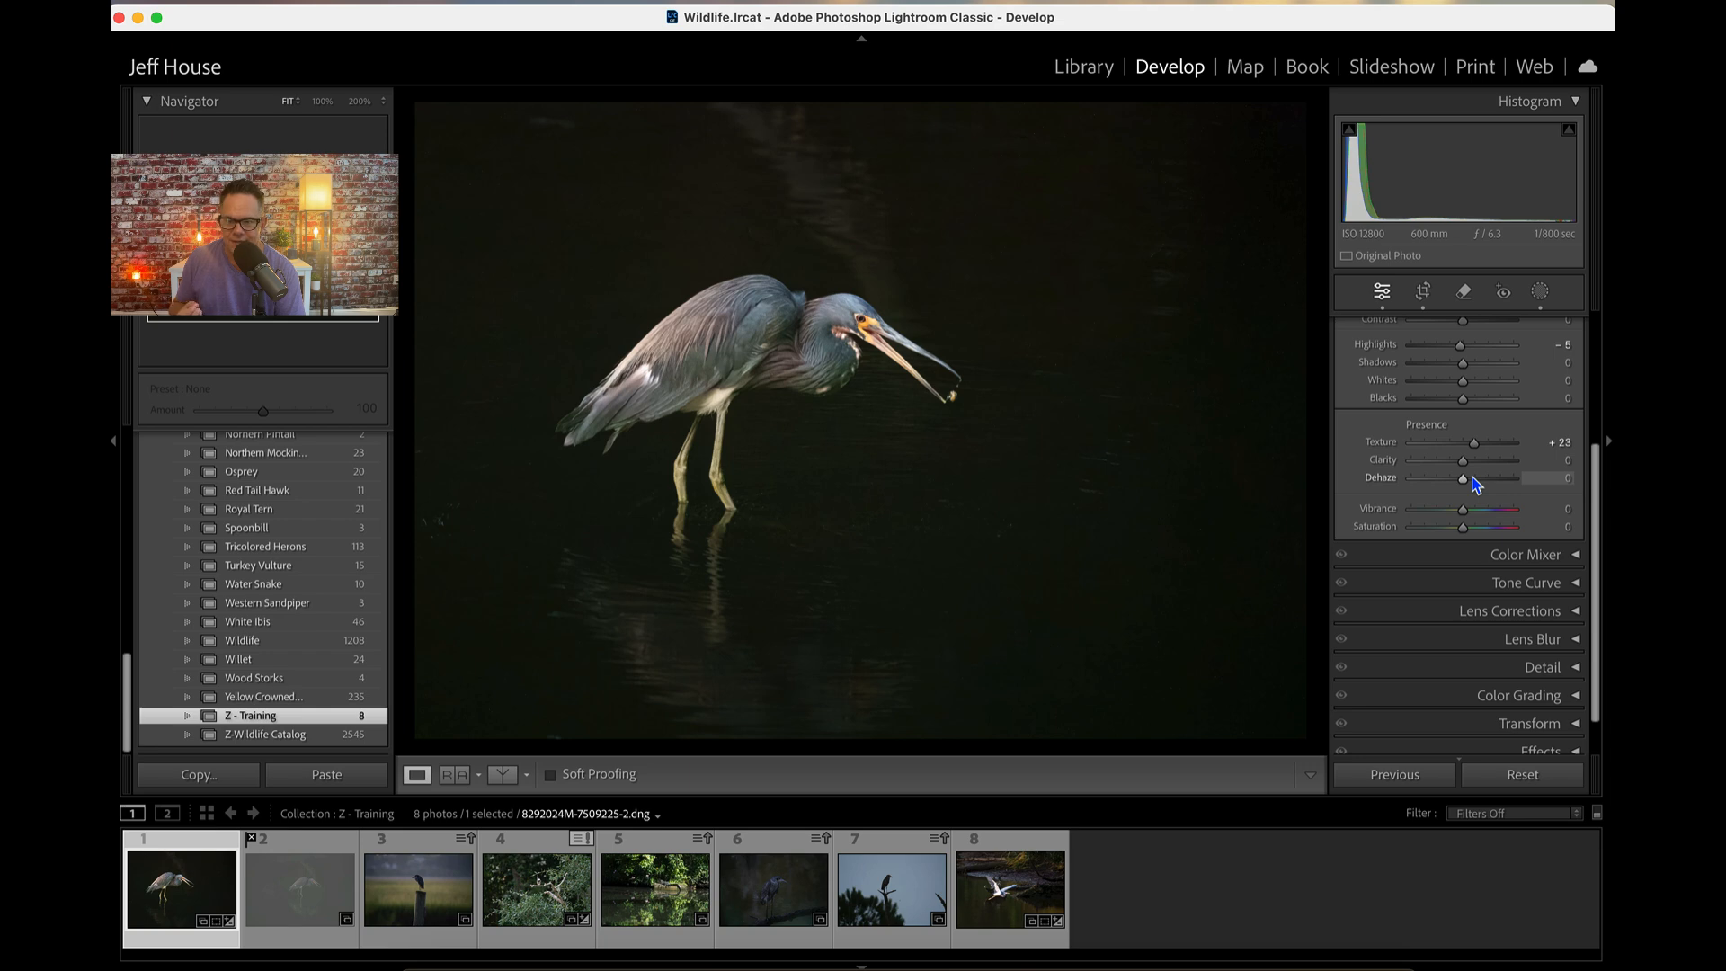
pyautogui.click(1466, 467)
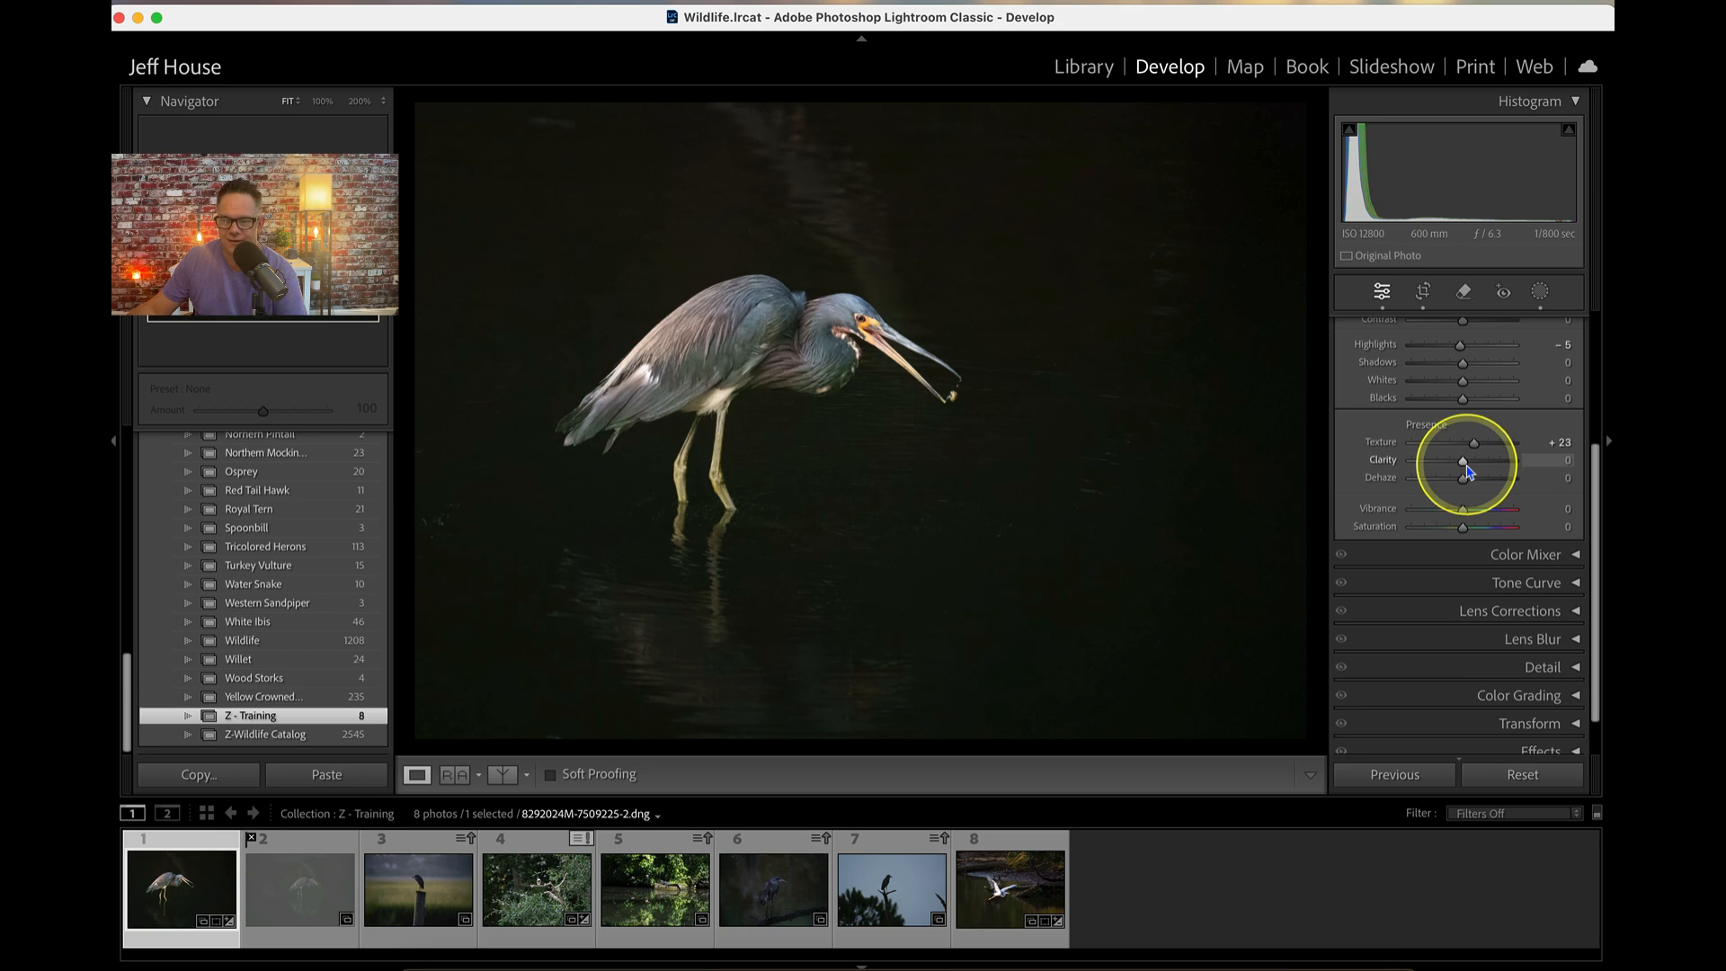
pyautogui.moveTo(1466, 464); pyautogui.dragTo(1473, 464)
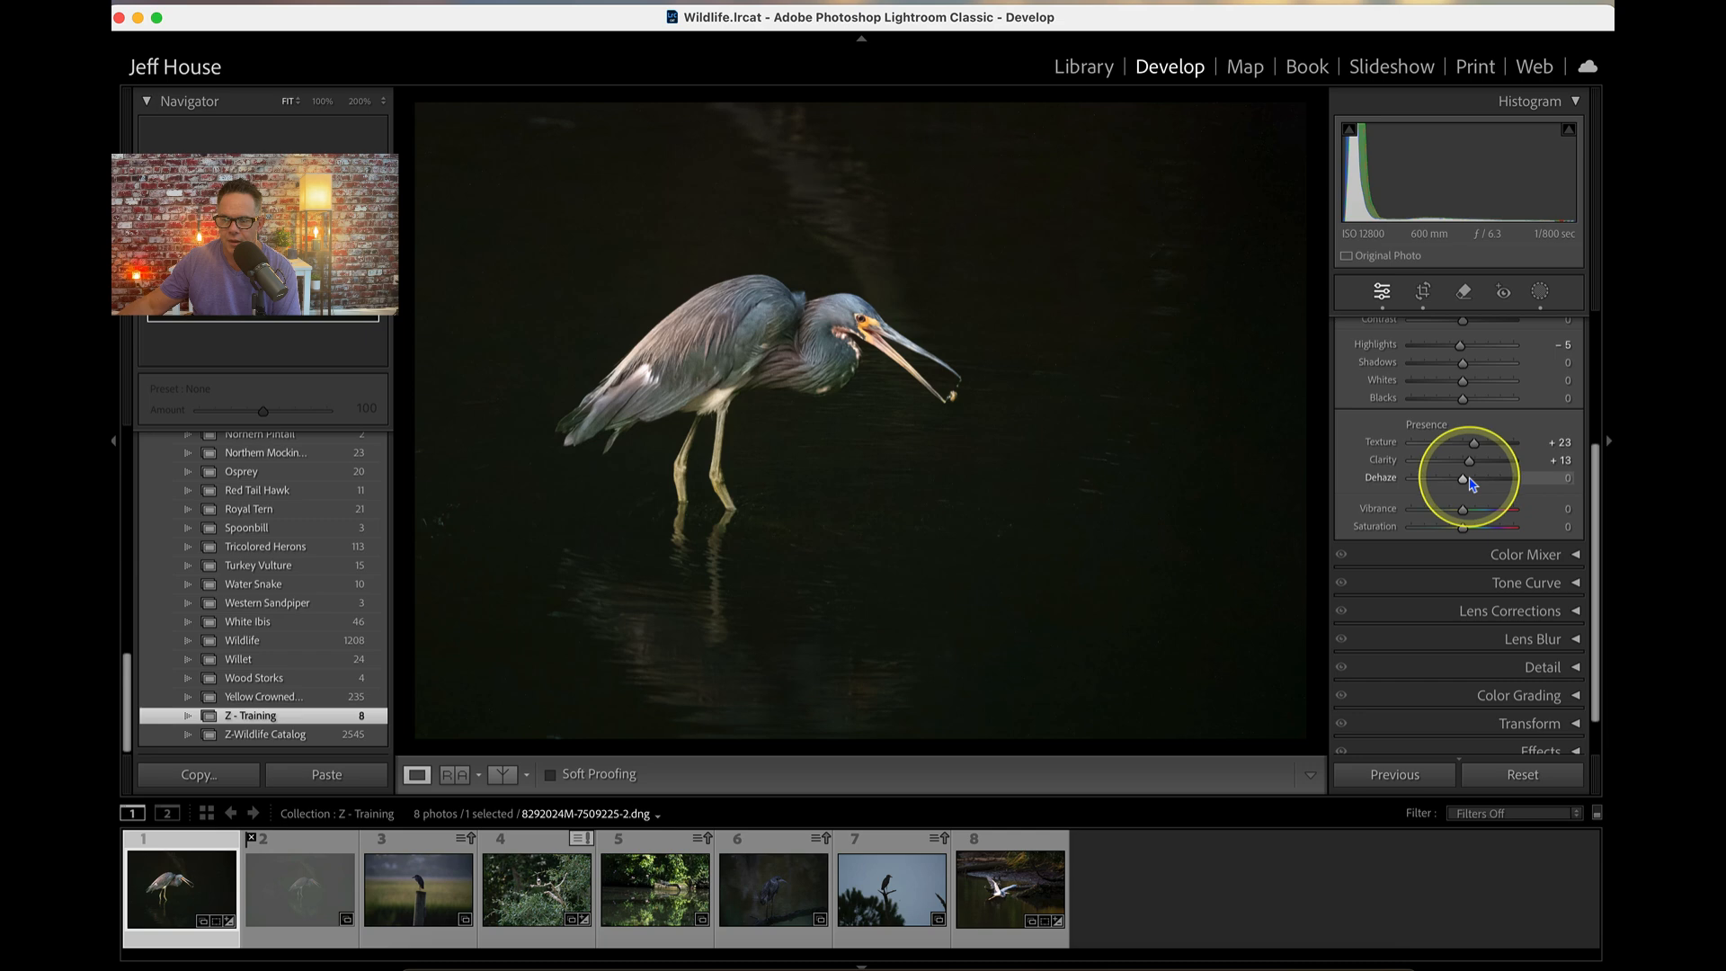
# Enrich the heron photo's muted colours by setting Vibrance to +20.
pyautogui.moveTo(1472, 520); pyautogui.dragTo(1476, 511)
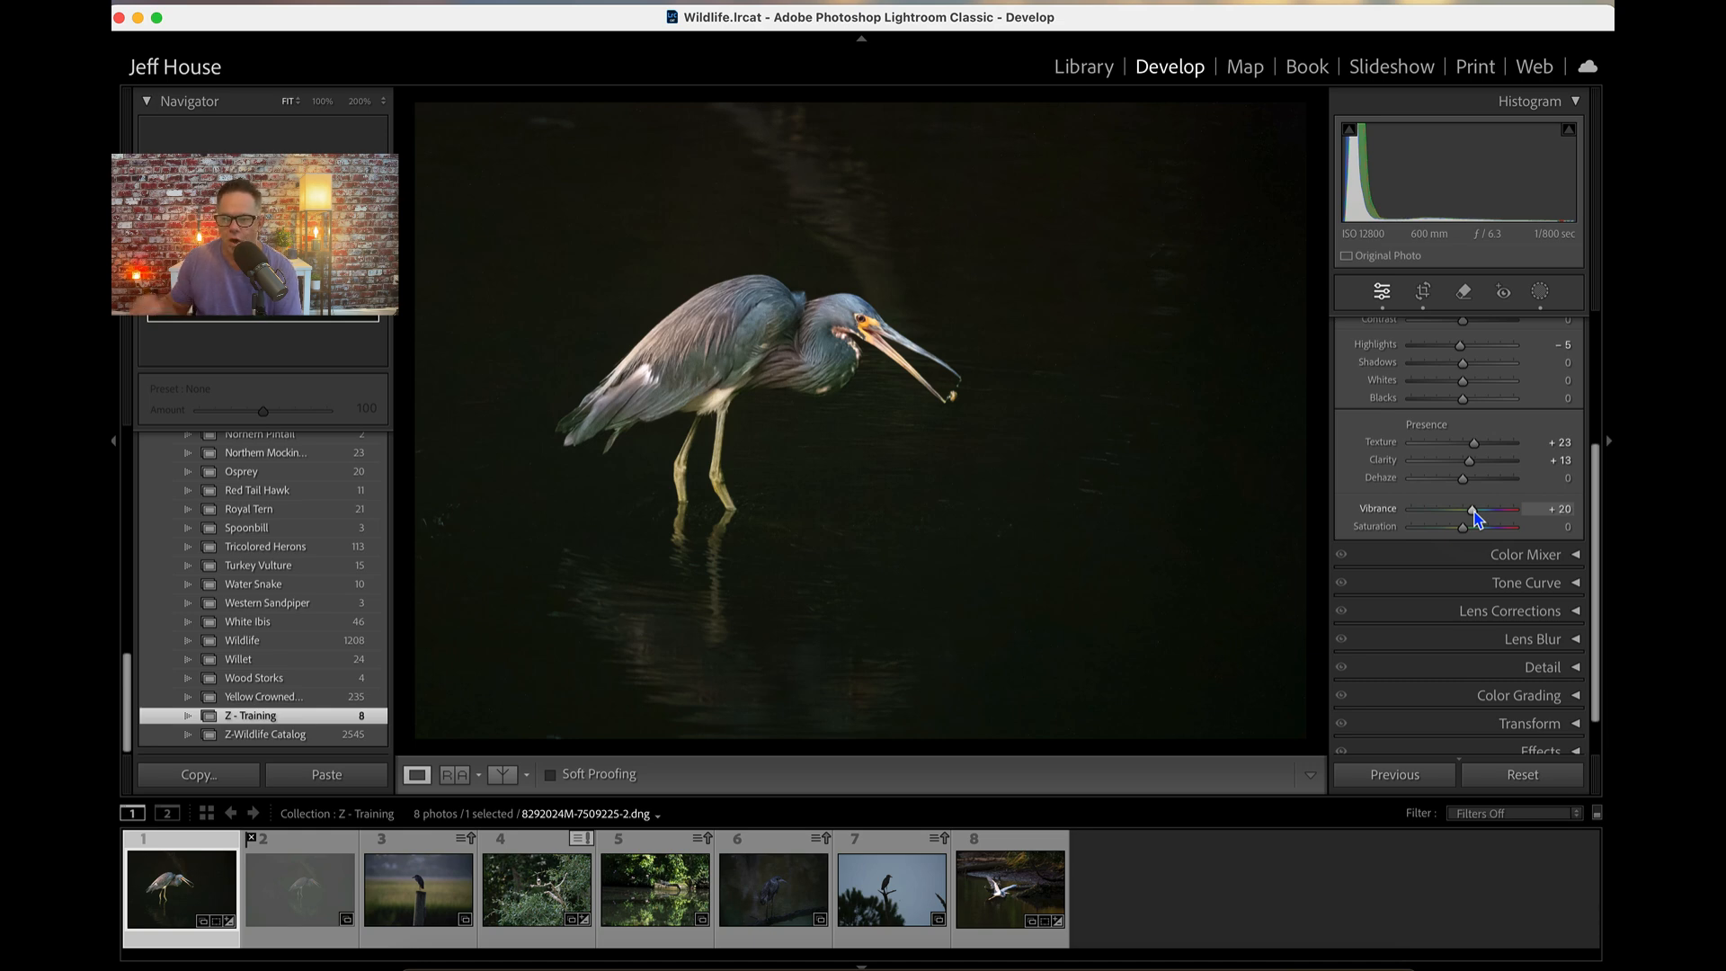
pyautogui.click(1464, 528)
pyautogui.scroll(5, 1464, 531)
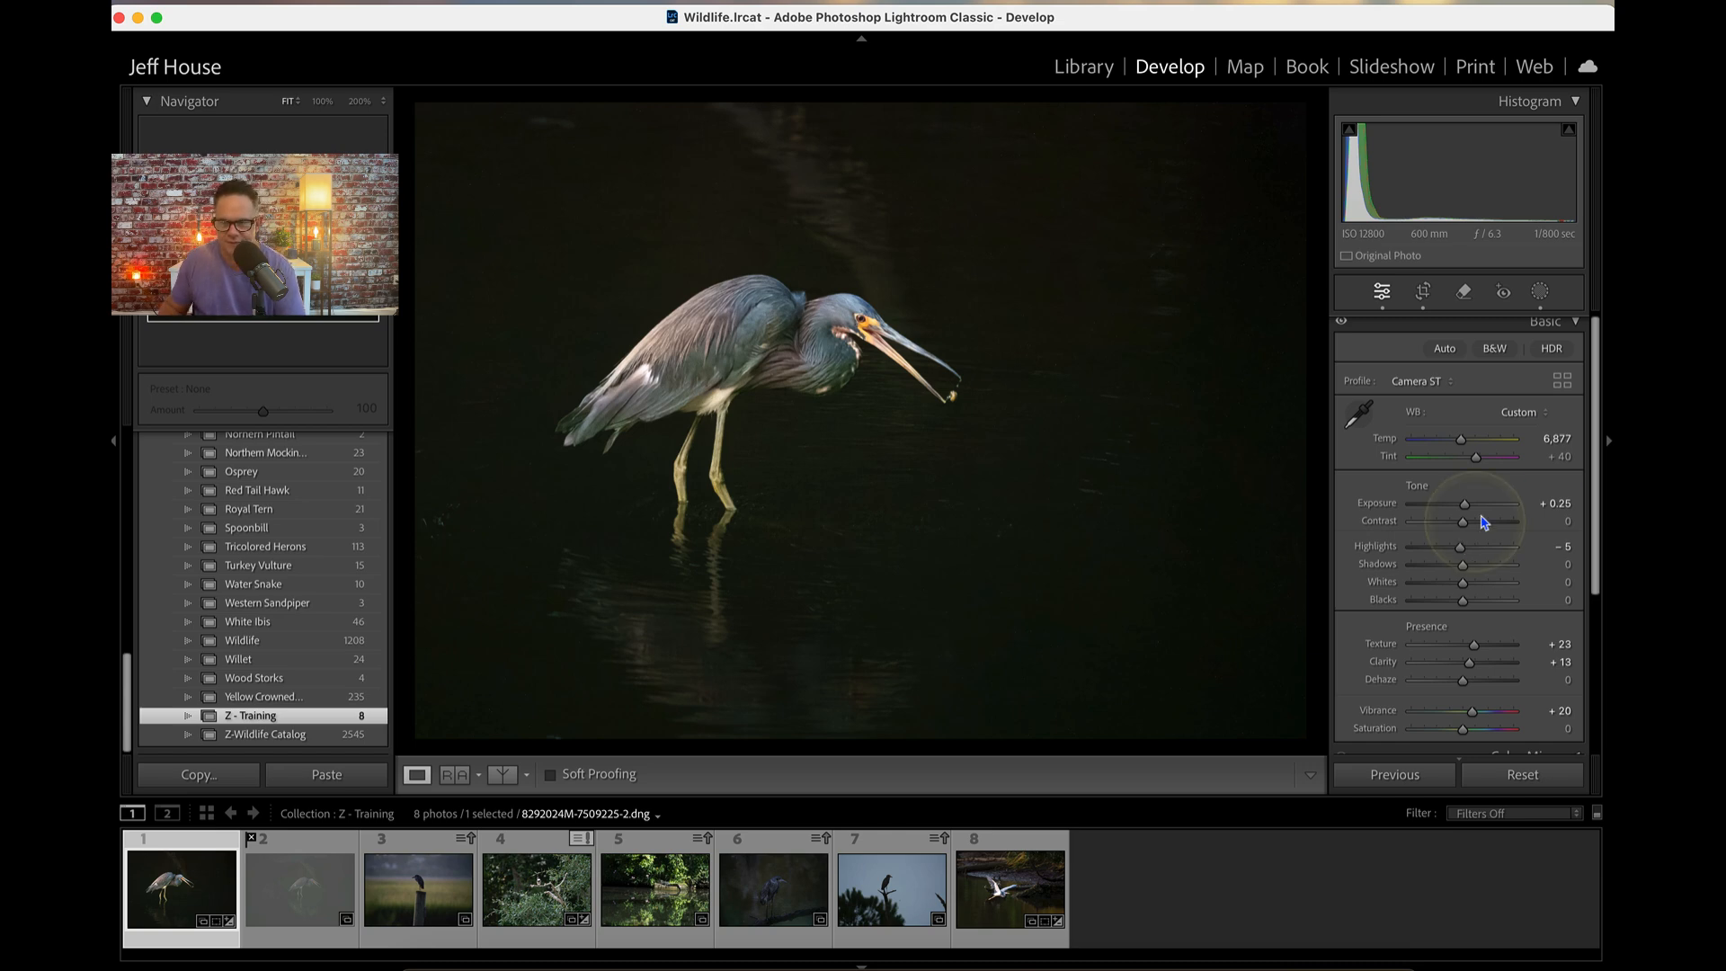
pyautogui.click(1530, 470)
# Open the Color Mixer's HSL adjustments and show the hue, saturation and luminance controls all together.
pyautogui.scroll(-5, 1530, 477)
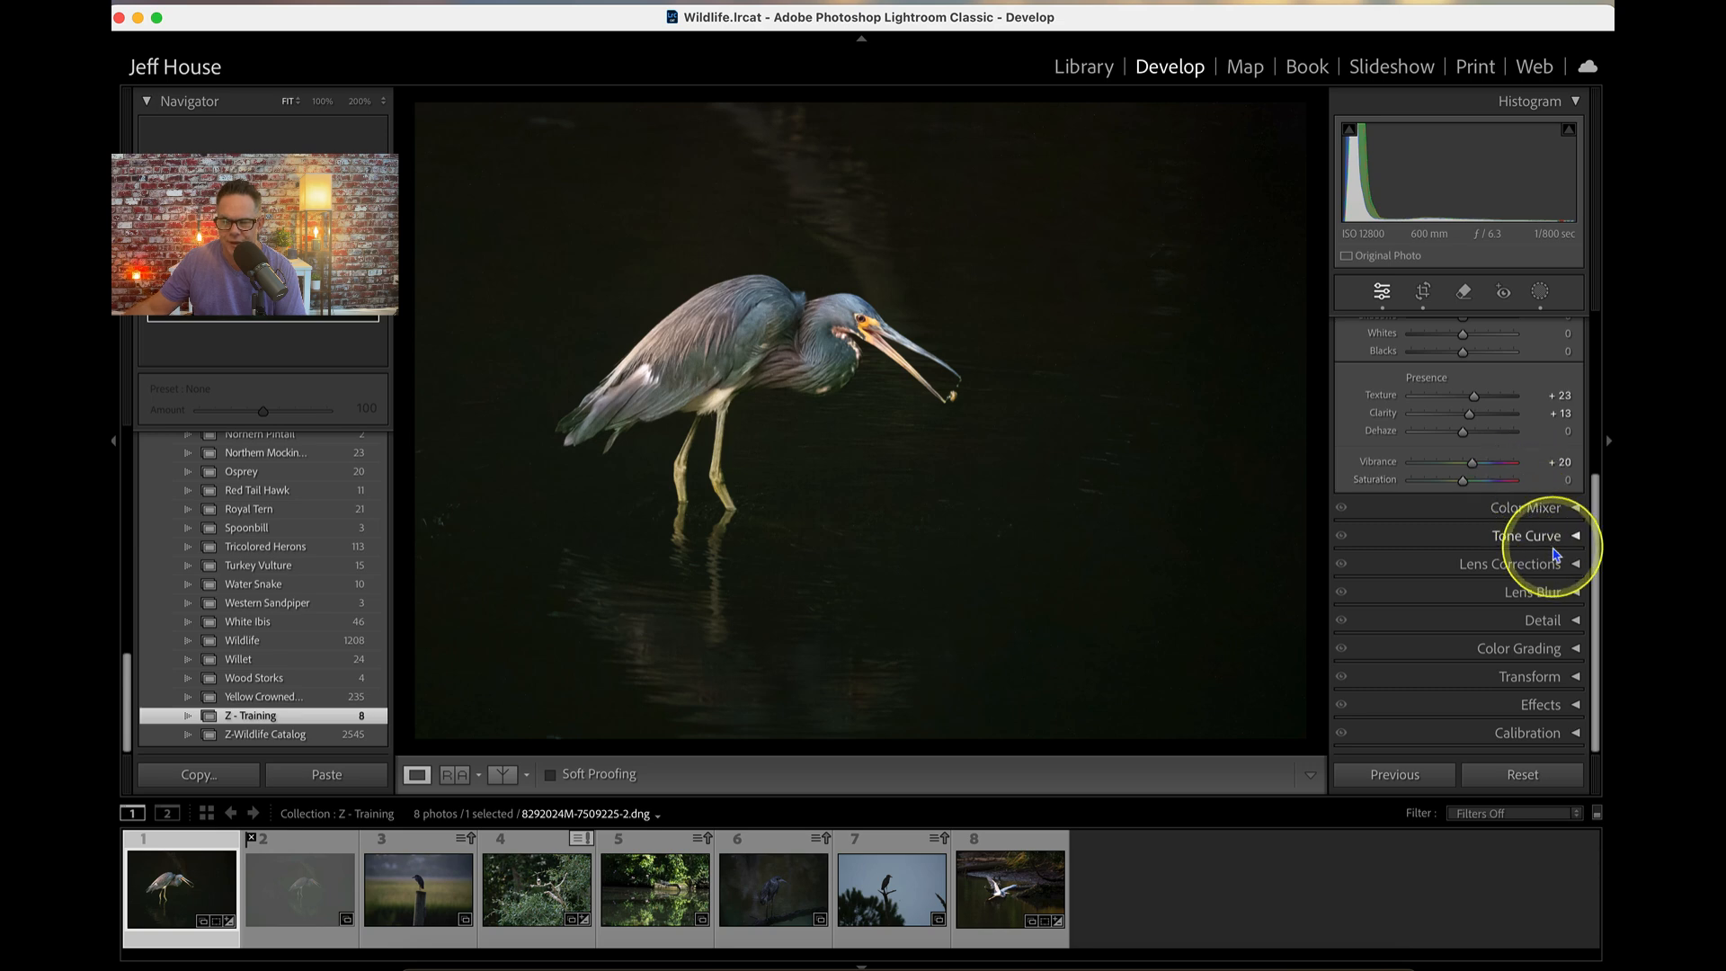
pyautogui.click(1539, 508)
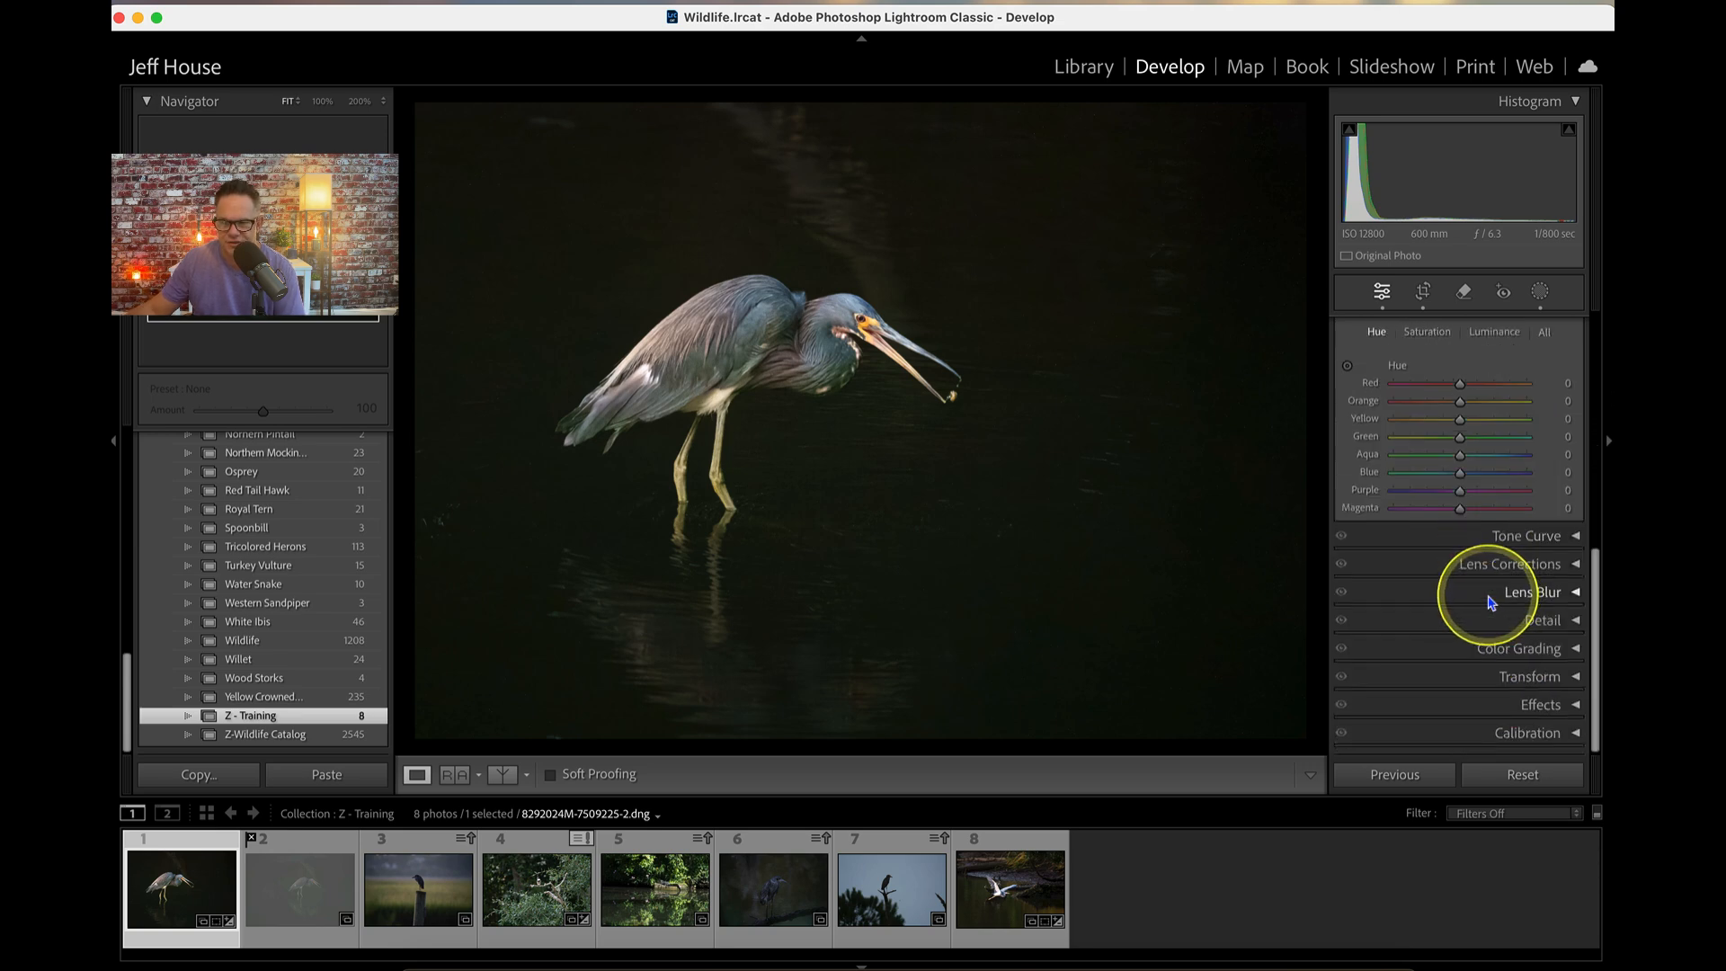
pyautogui.scroll(1, 1490, 602)
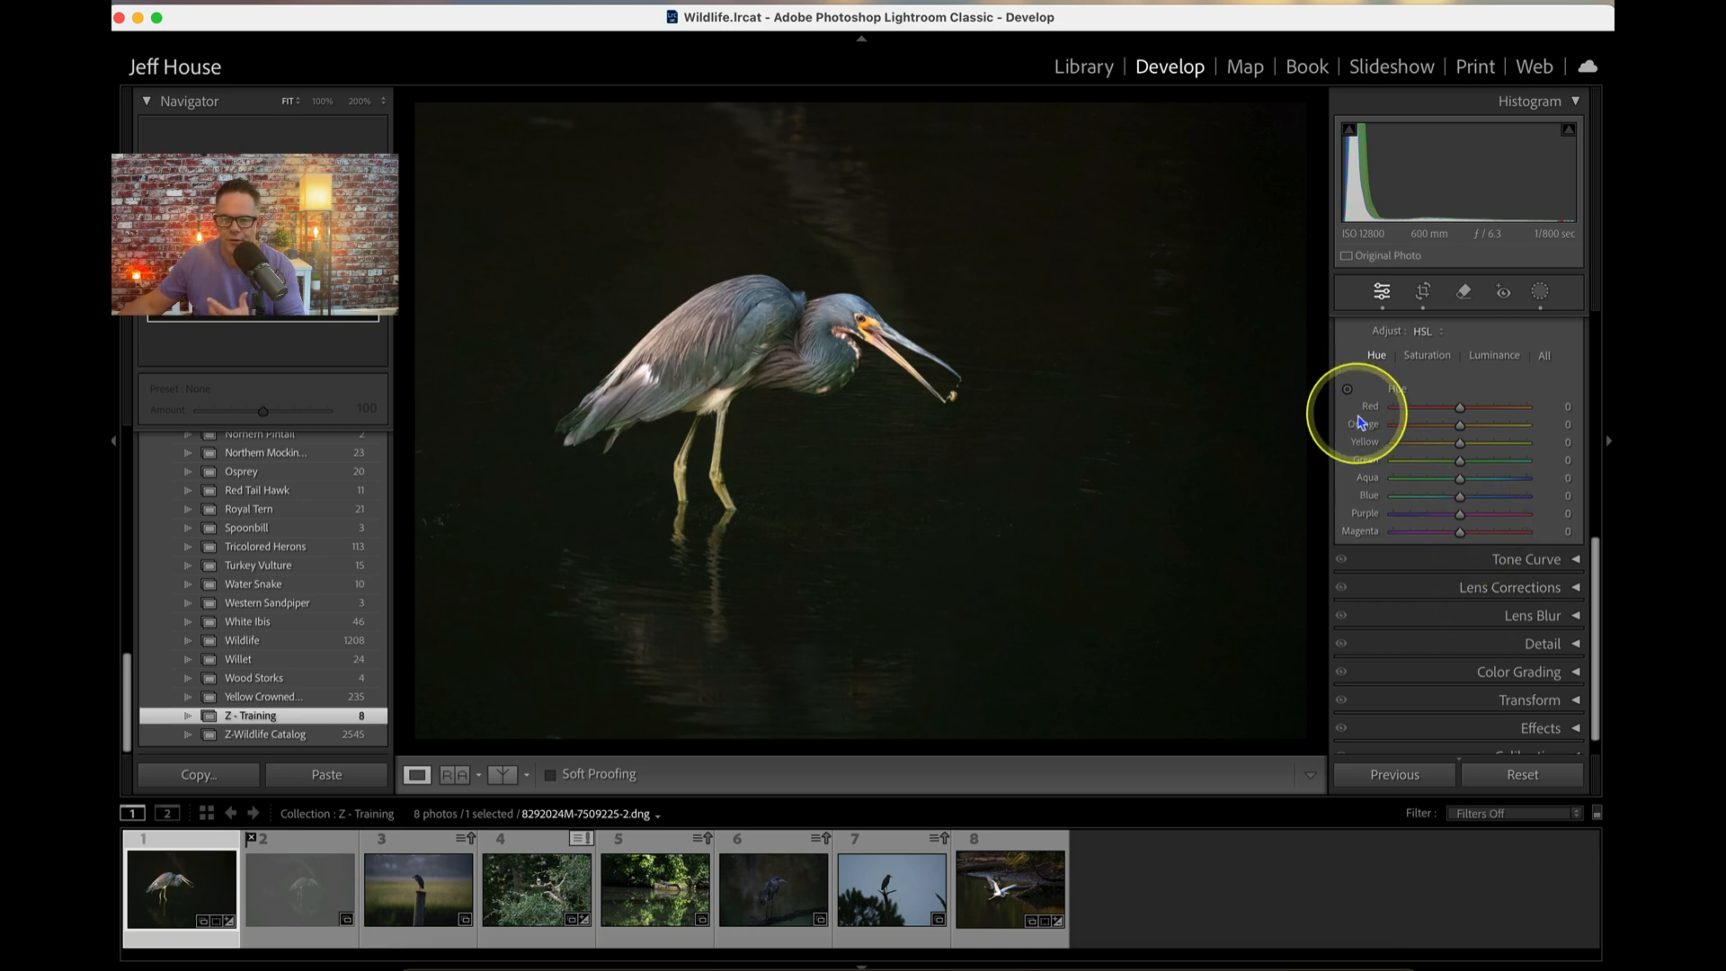
pyautogui.scroll(1, 1391, 448)
pyautogui.scroll(1, 1387, 441)
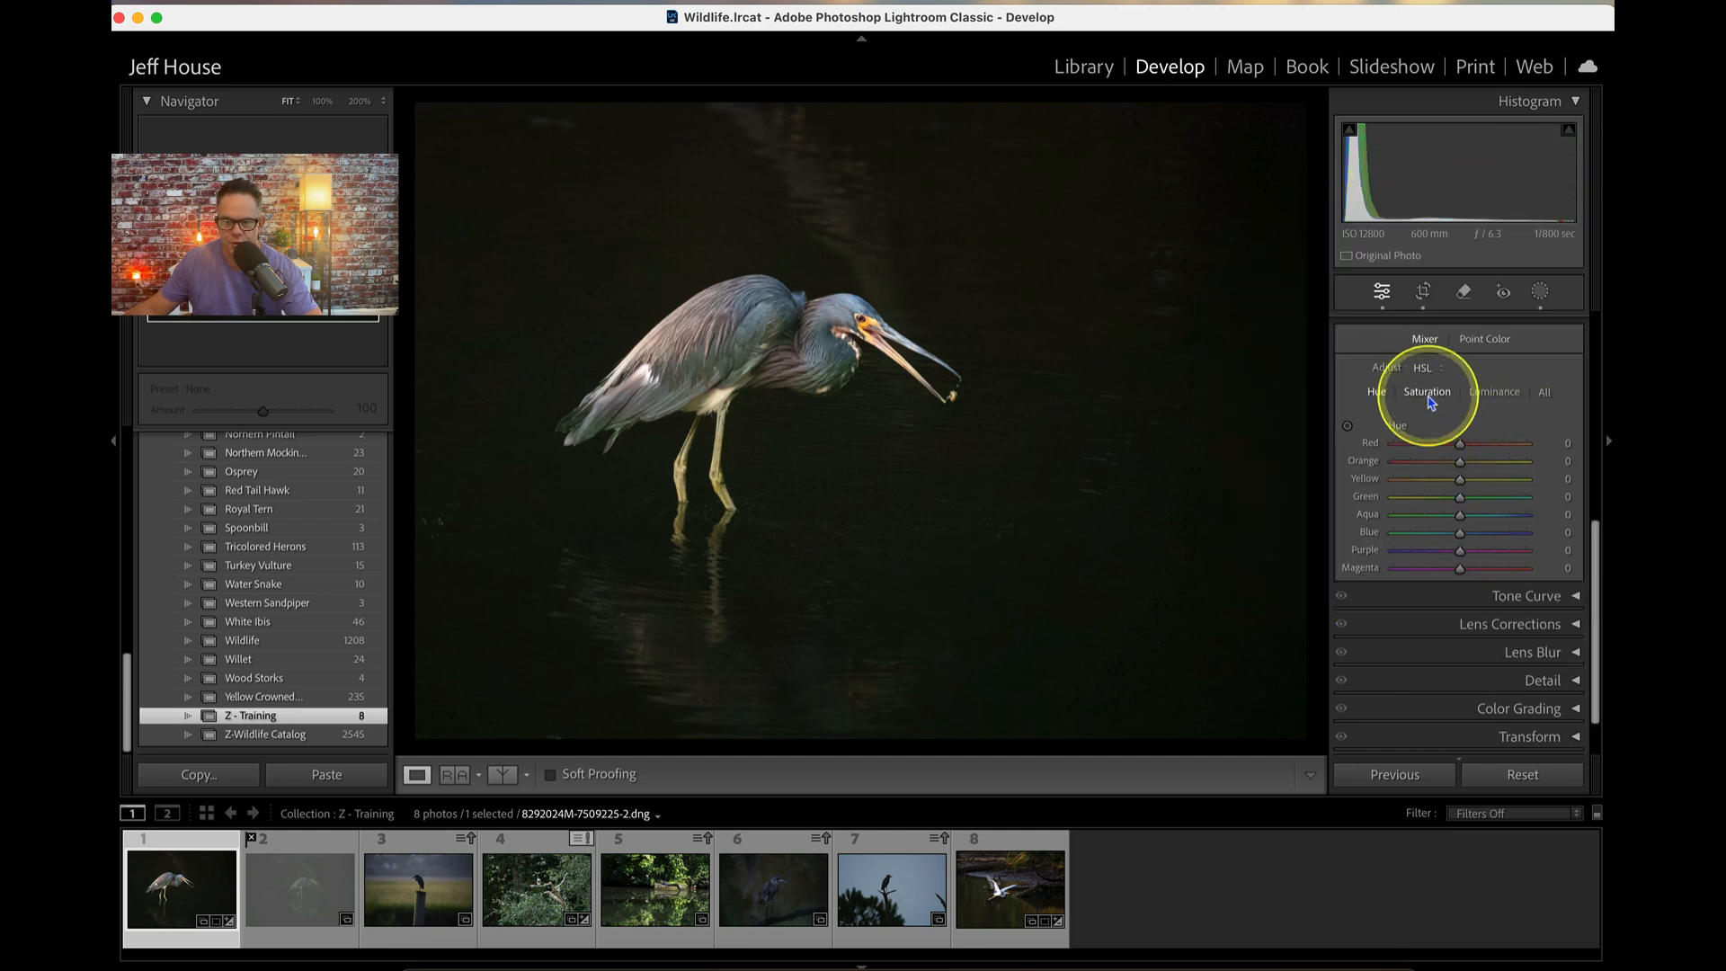
pyautogui.click(1494, 392)
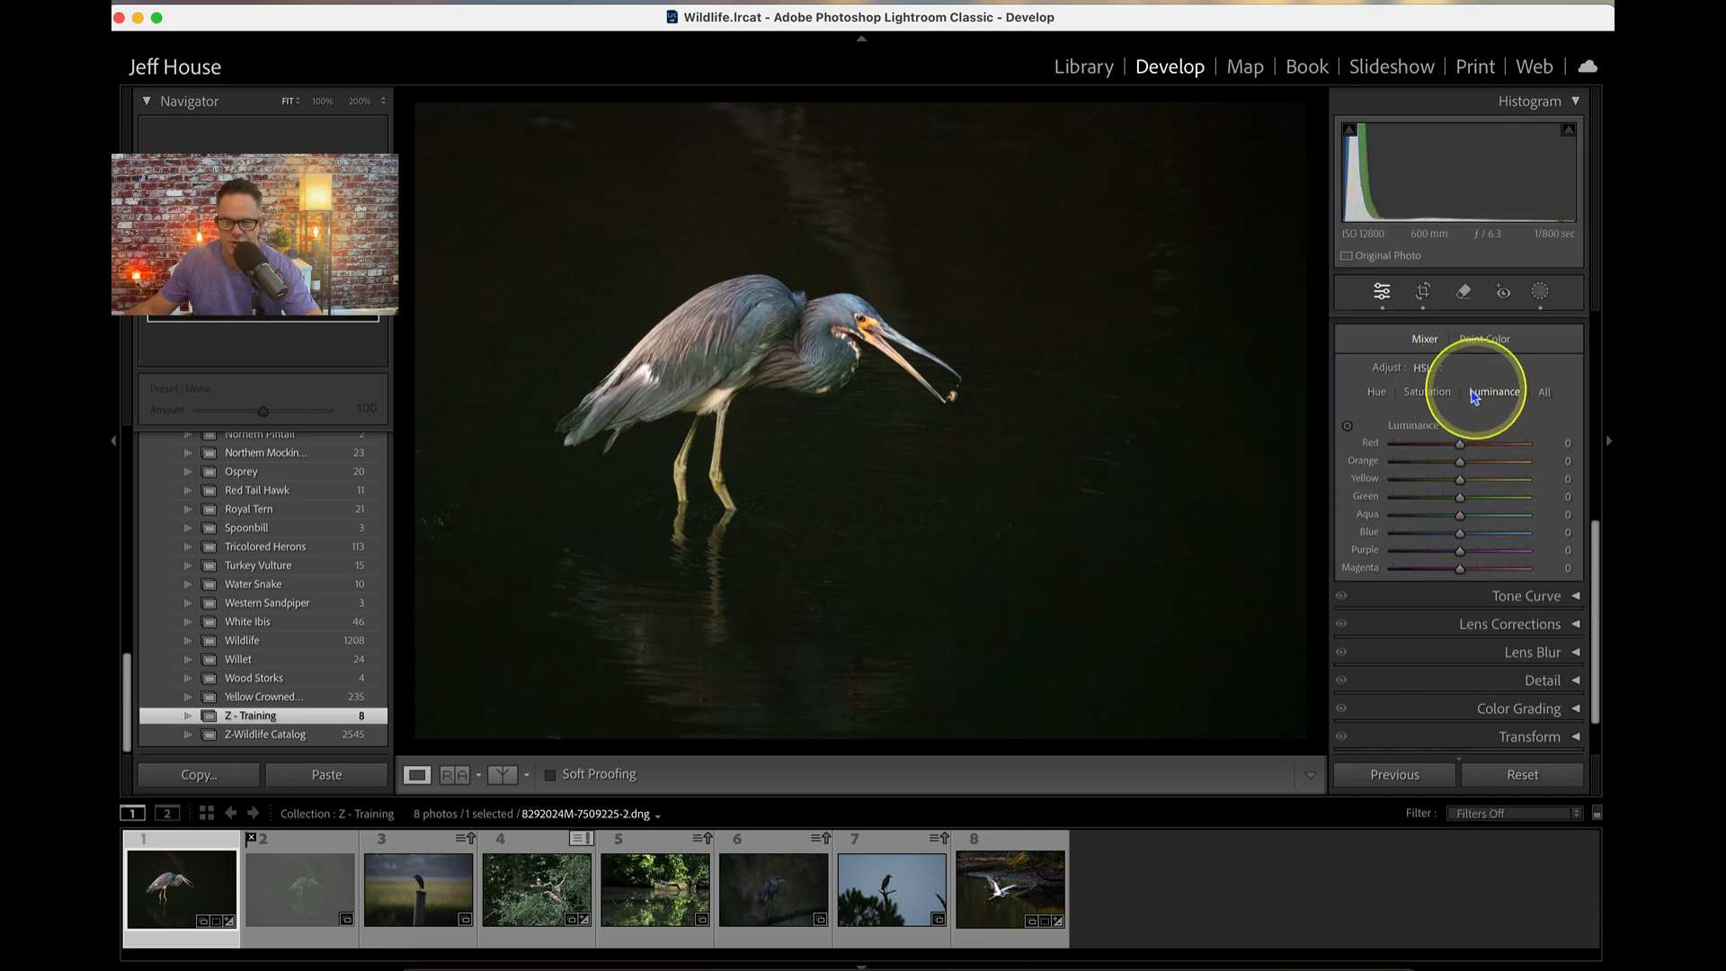
pyautogui.click(1379, 397)
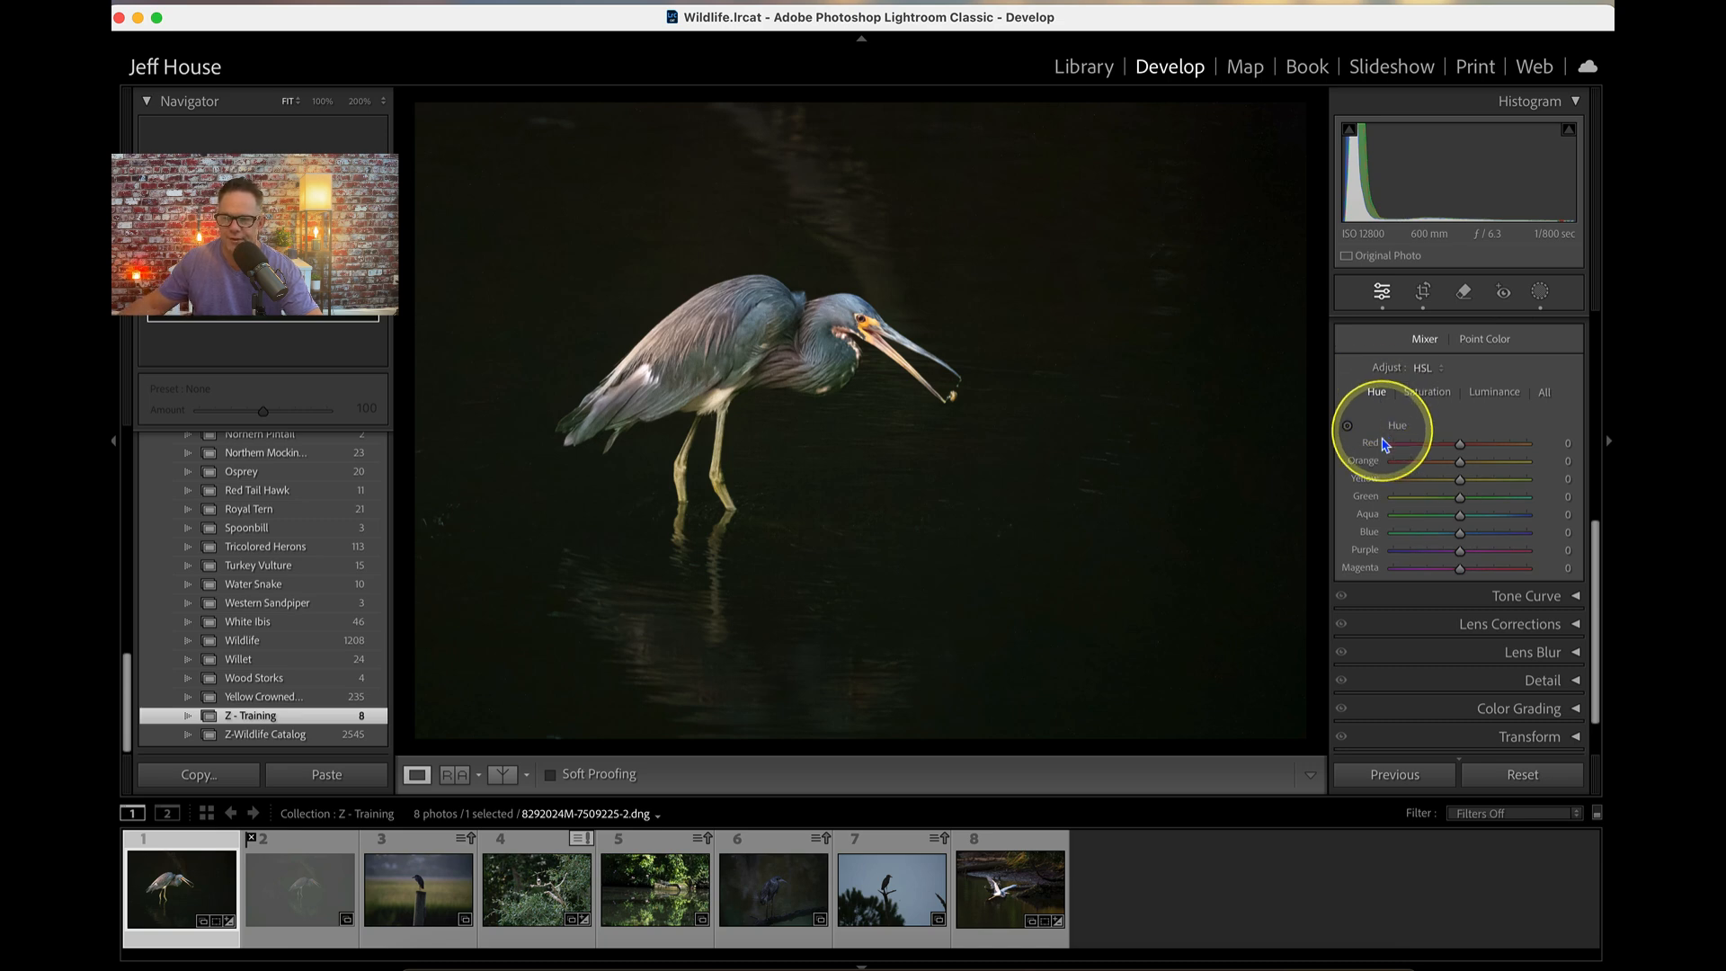
pyautogui.click(1543, 393)
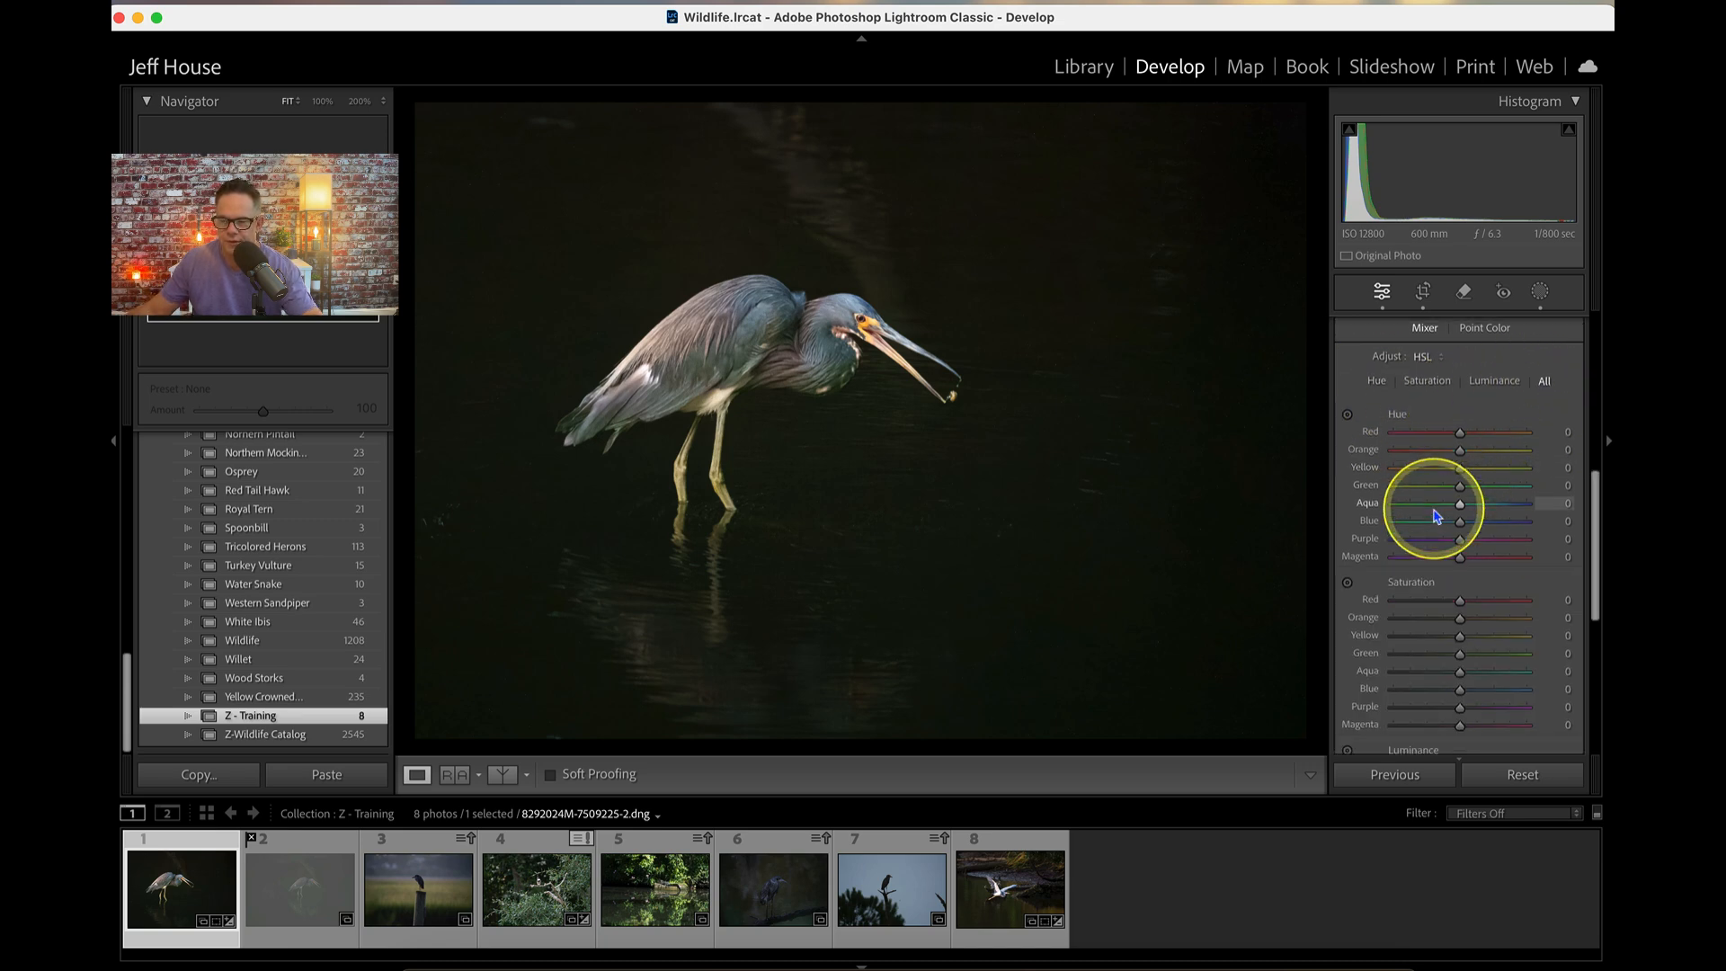
pyautogui.scroll(-2, 1437, 517)
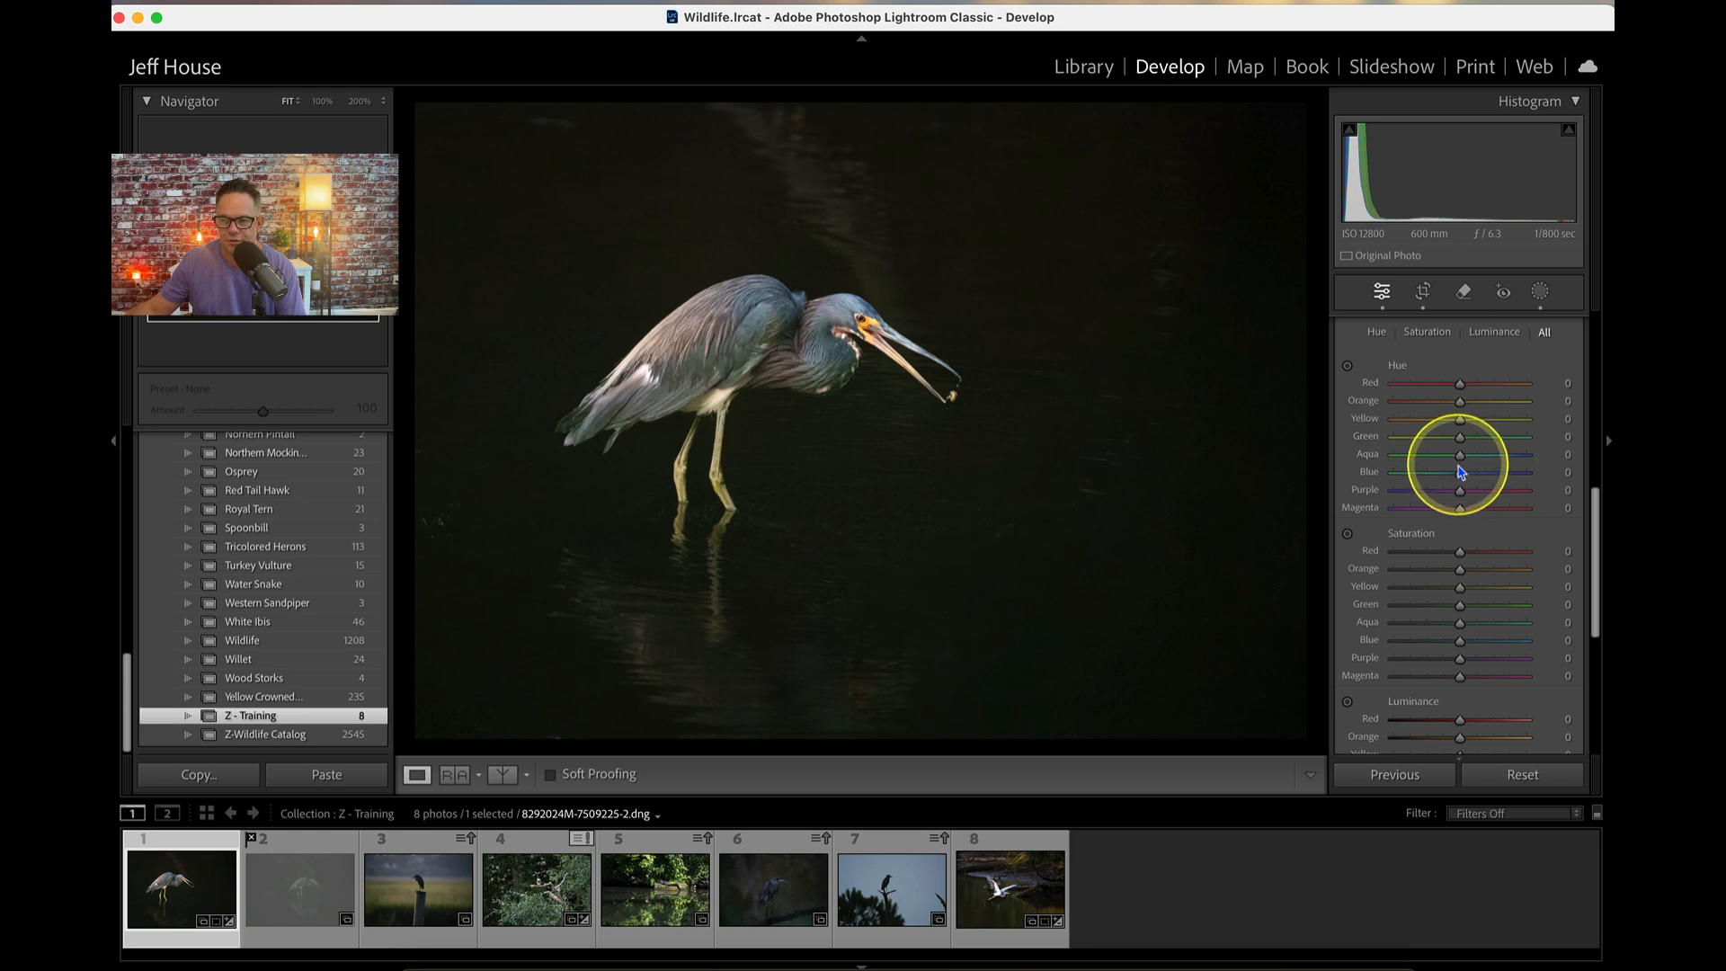
# Try the Blue hue at -100 to shift the heron's blue feathers, and settle it at +2.
pyautogui.moveTo(1460, 472); pyautogui.dragTo(1385, 479)
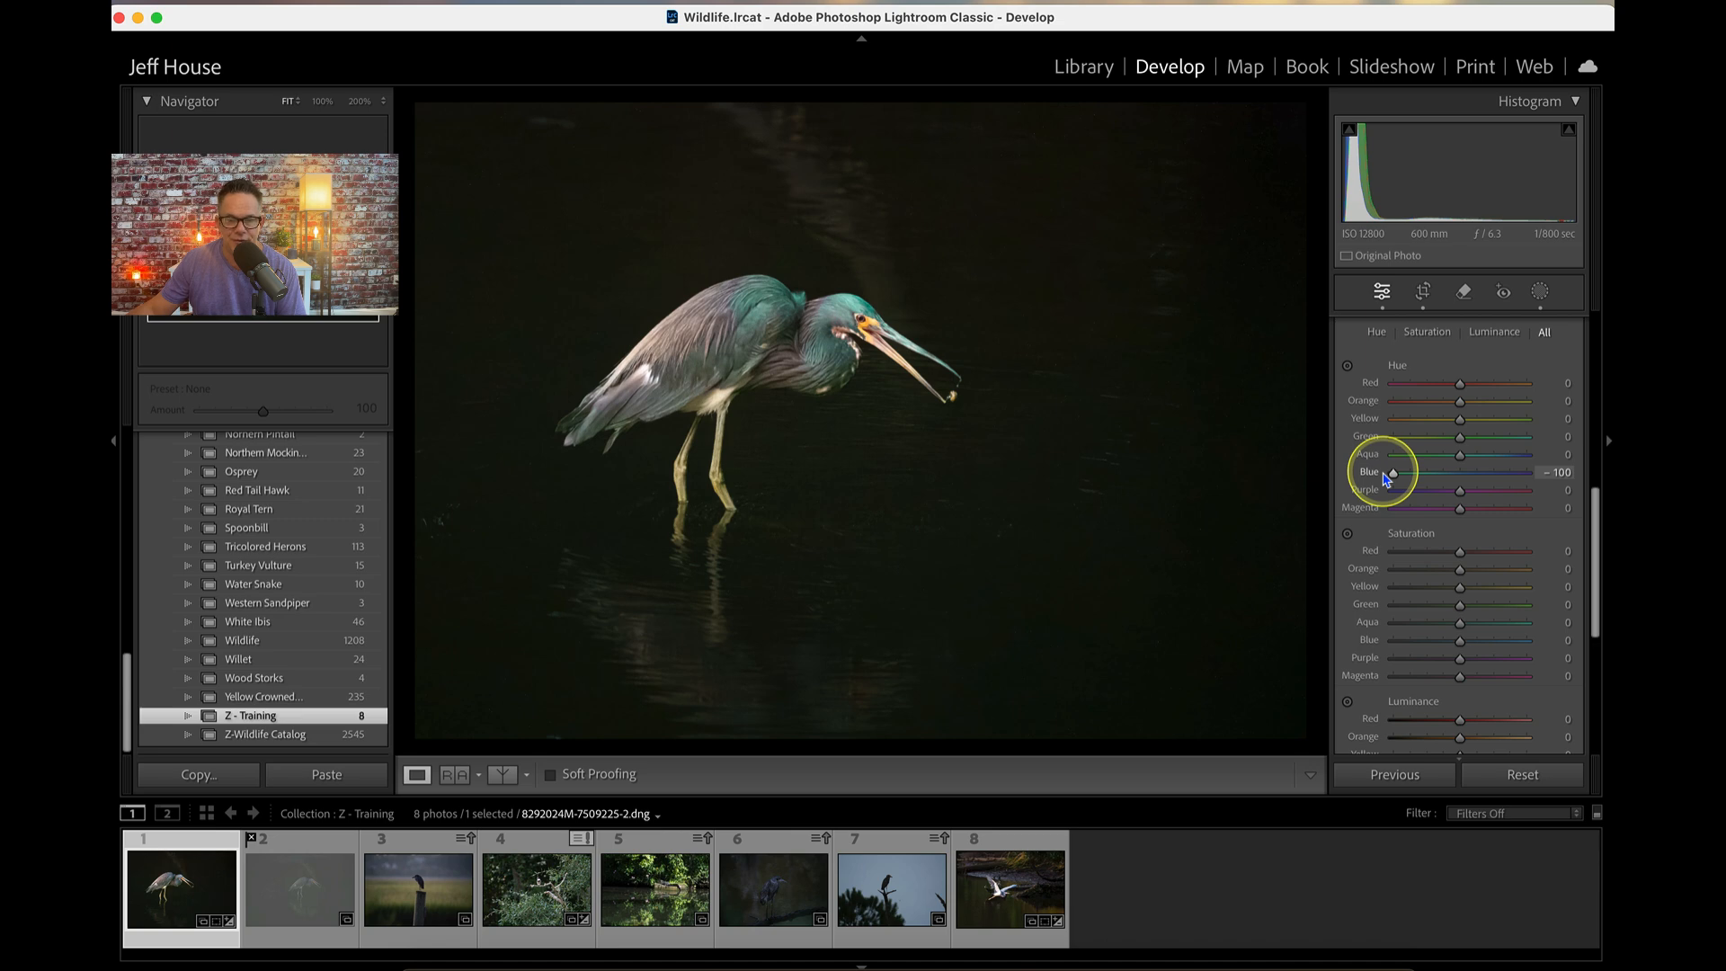
pyautogui.moveTo(1385, 478); pyautogui.dragTo(1454, 475)
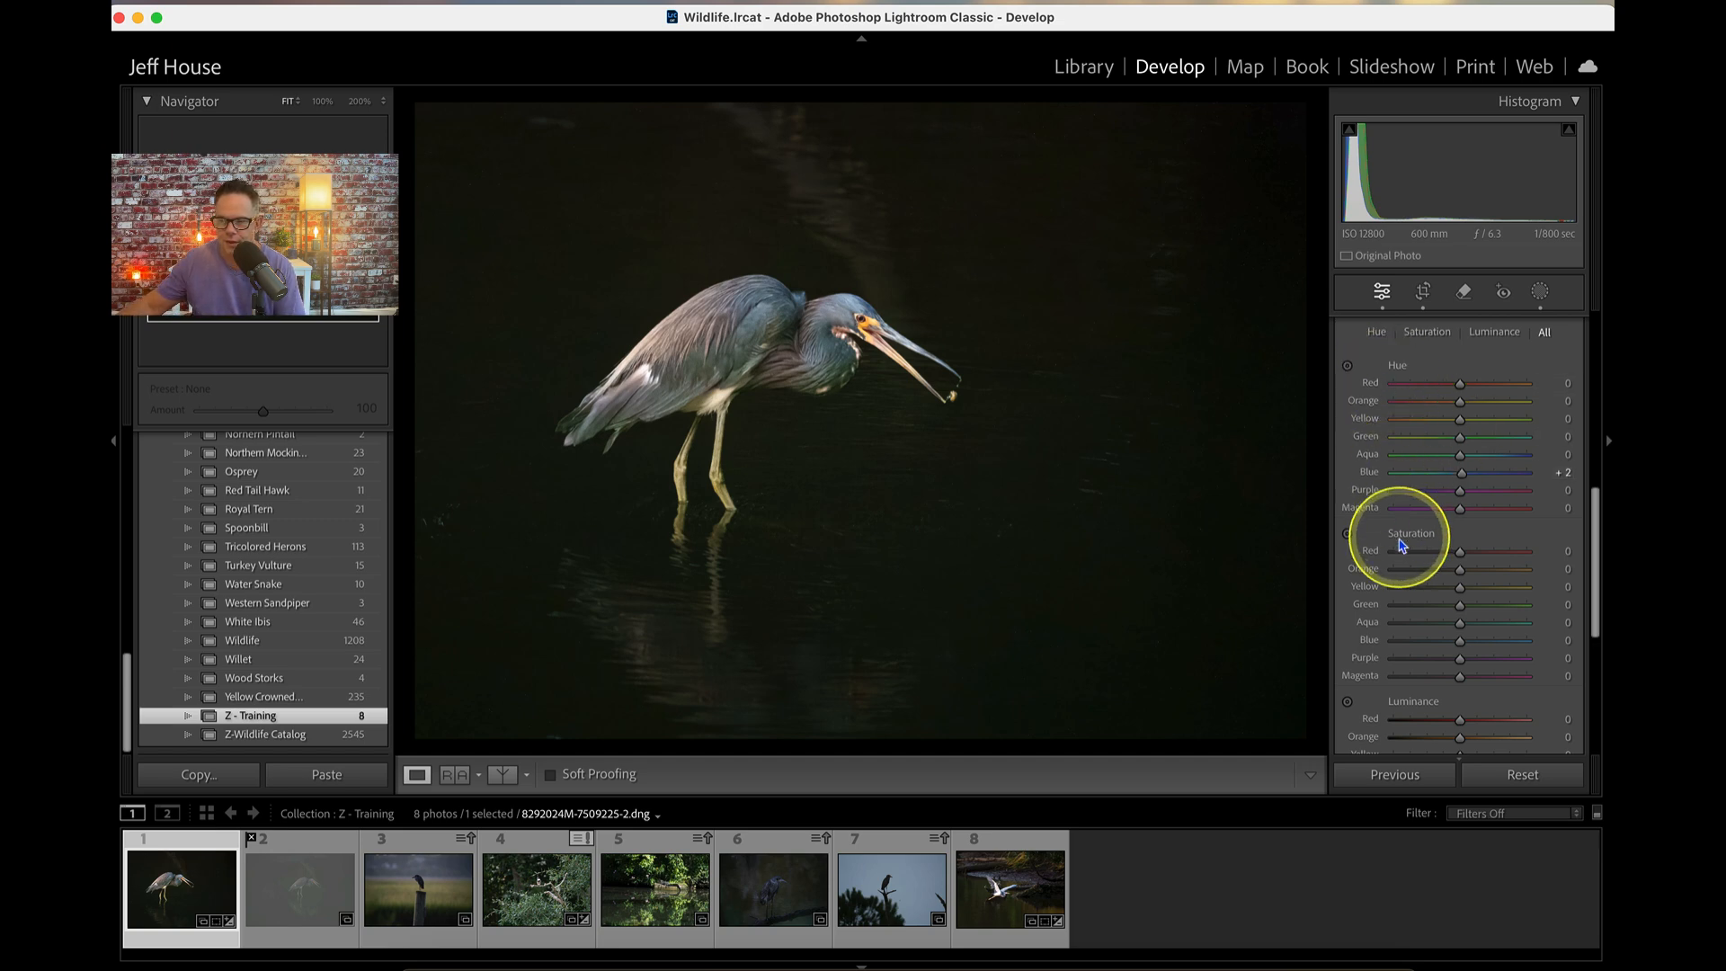
# Compare the heron's Blue saturation at -100, +100 and +10, and settle it at +5.
pyautogui.scroll(-3, 1399, 539)
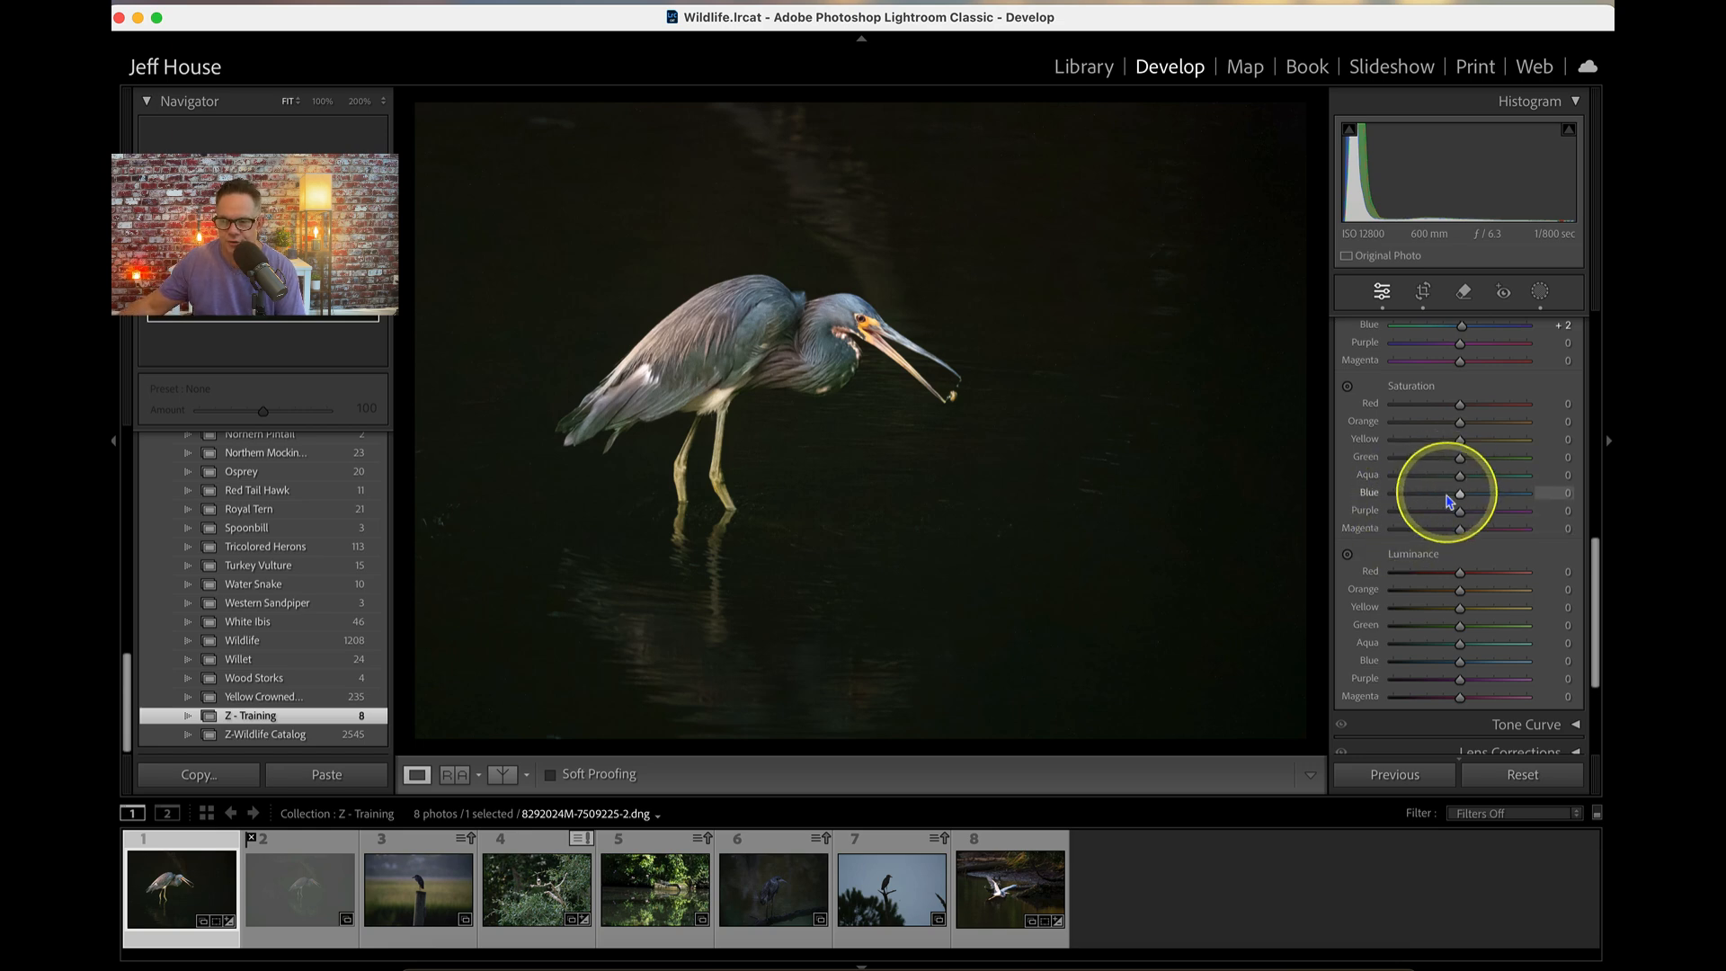
pyautogui.moveTo(1462, 502); pyautogui.dragTo(1386, 511)
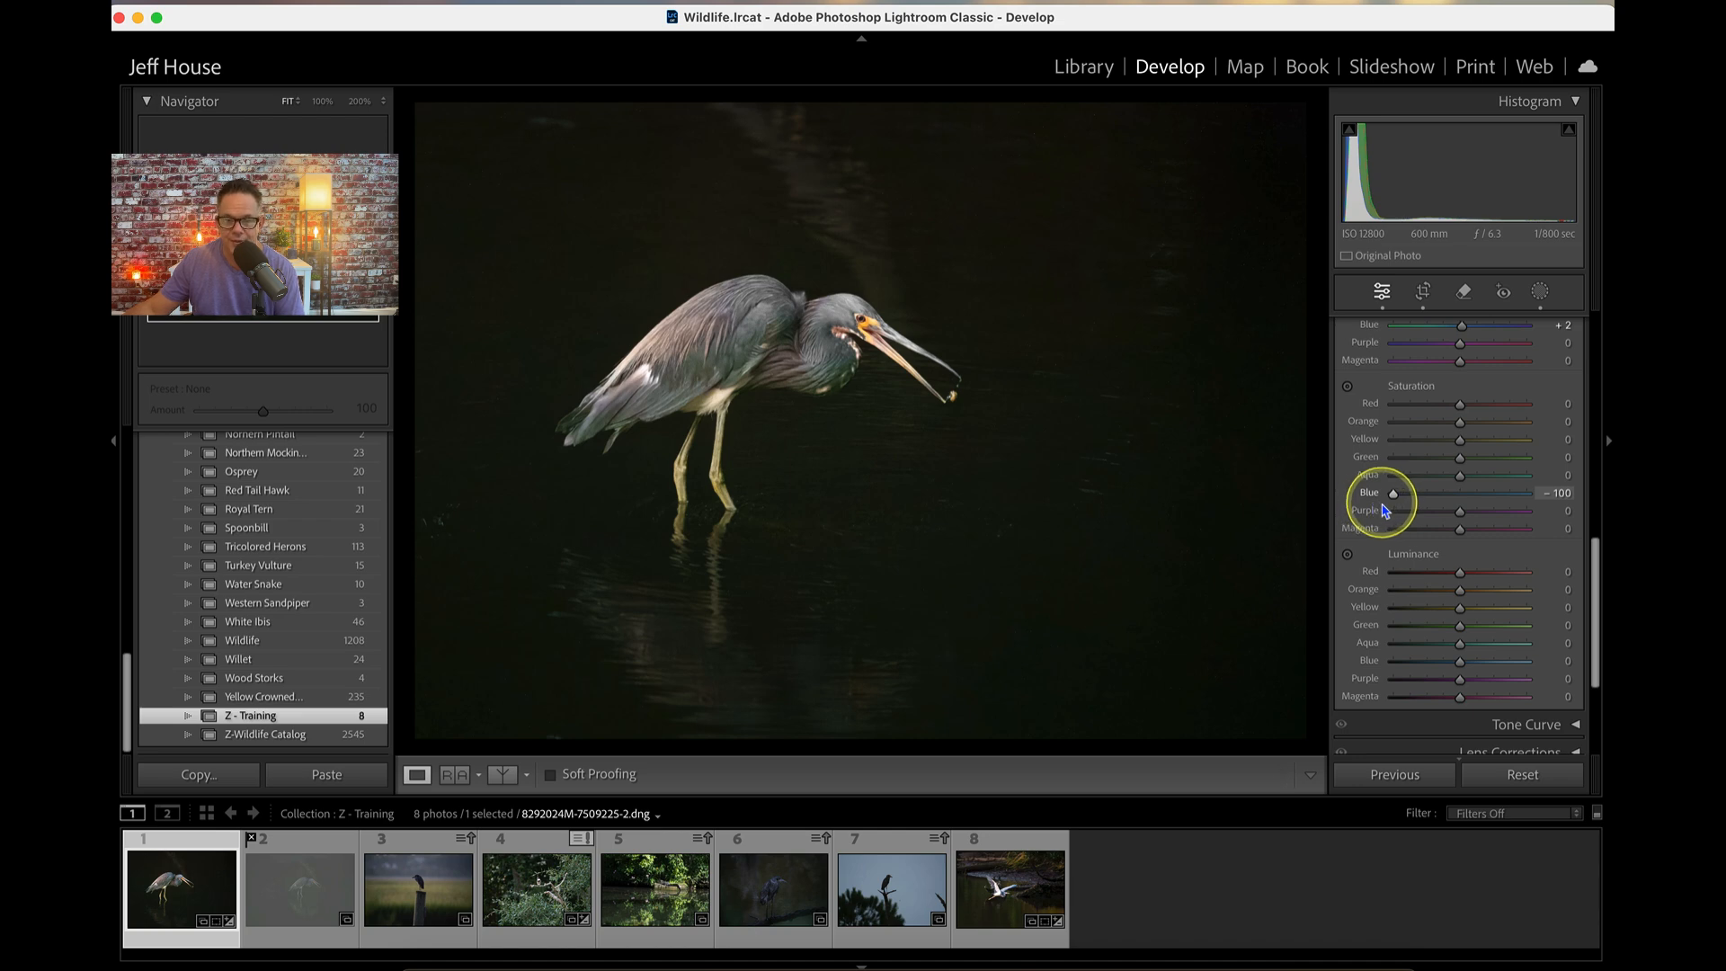
pyautogui.moveTo(1395, 494); pyautogui.dragTo(1551, 488)
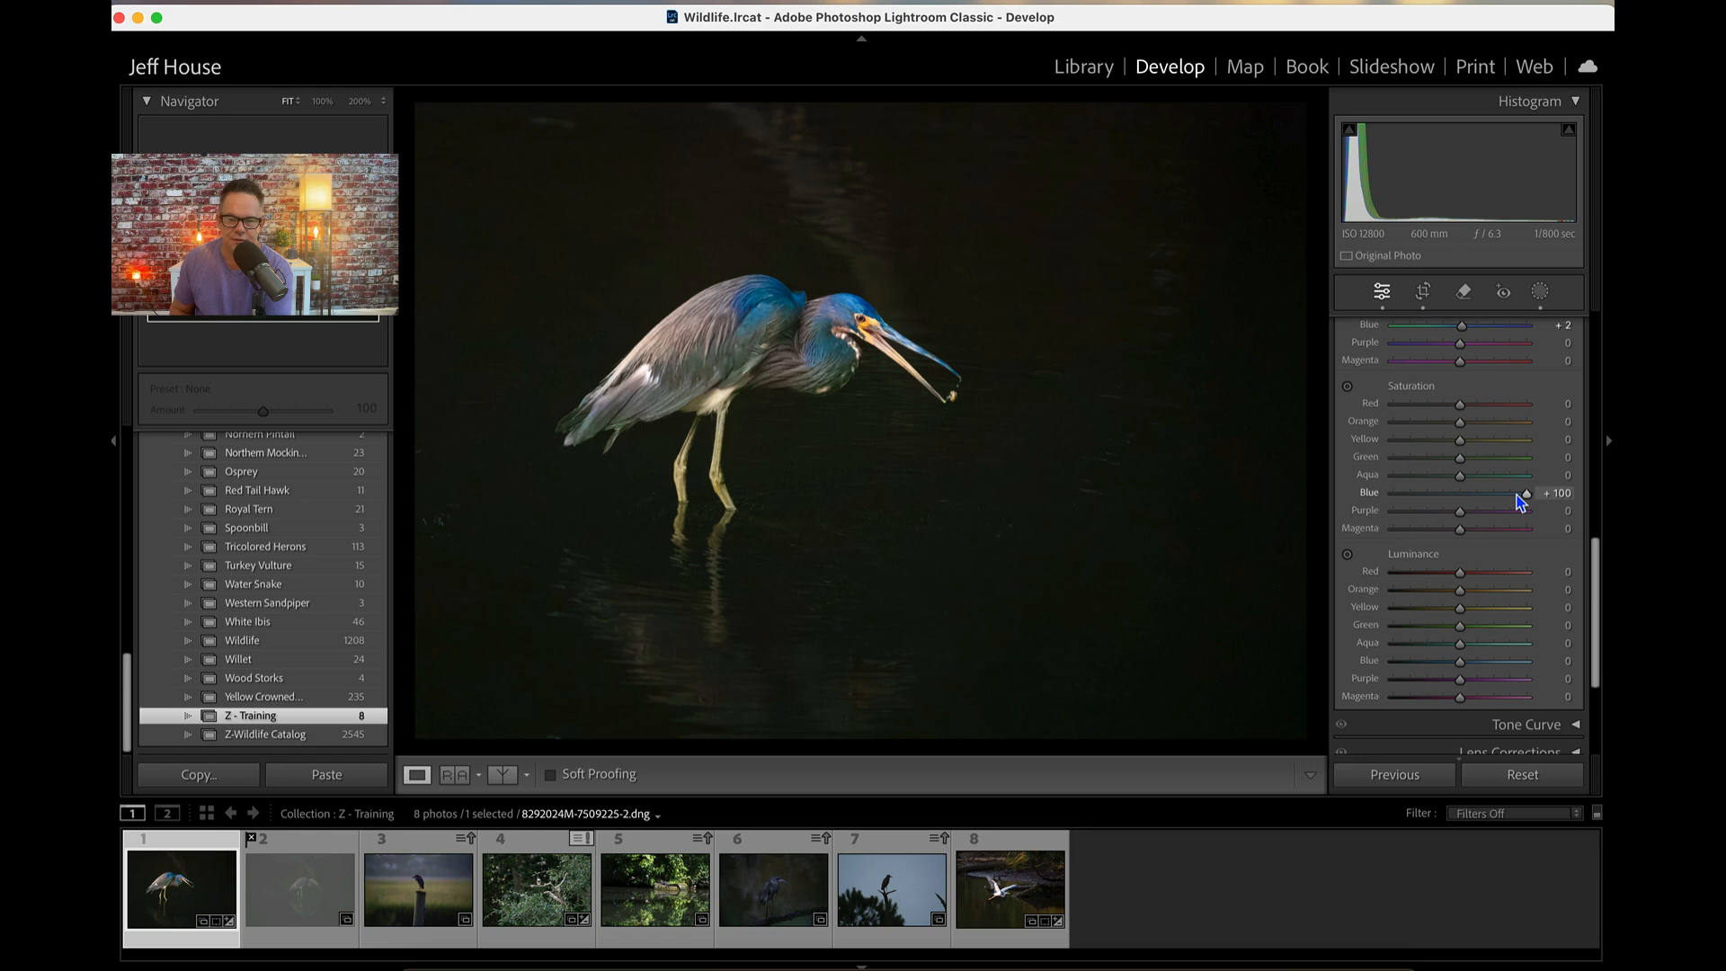
pyautogui.moveTo(1520, 500); pyautogui.dragTo(1464, 502)
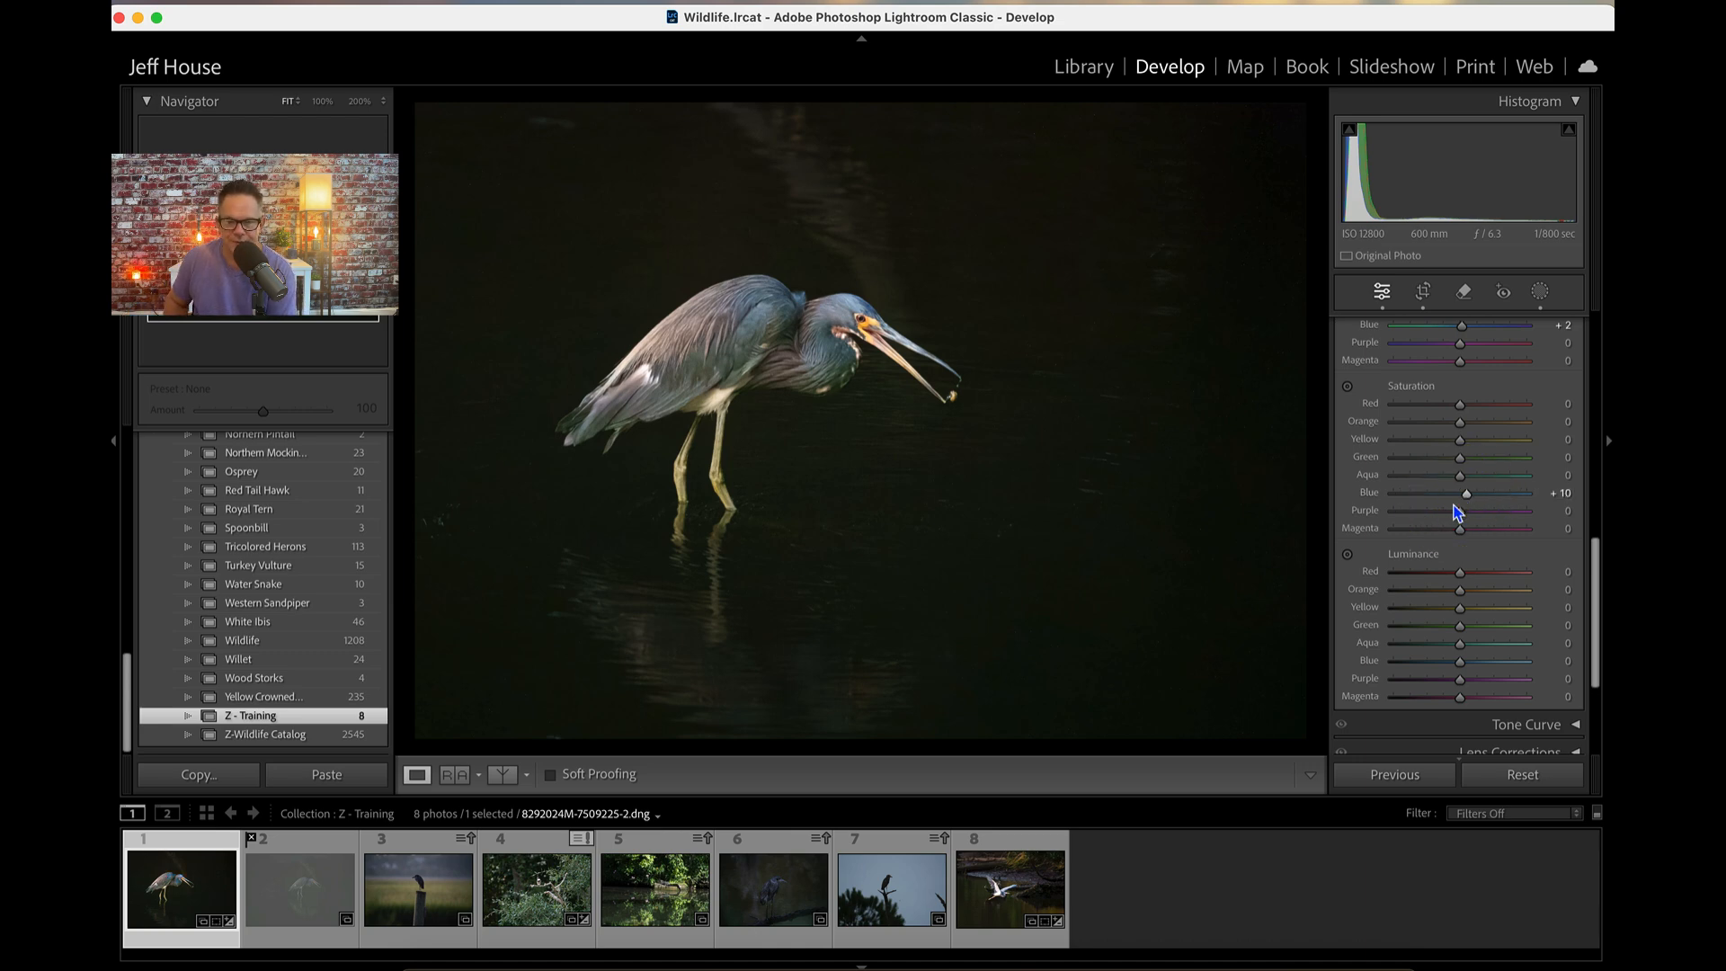
pyautogui.click(1471, 494)
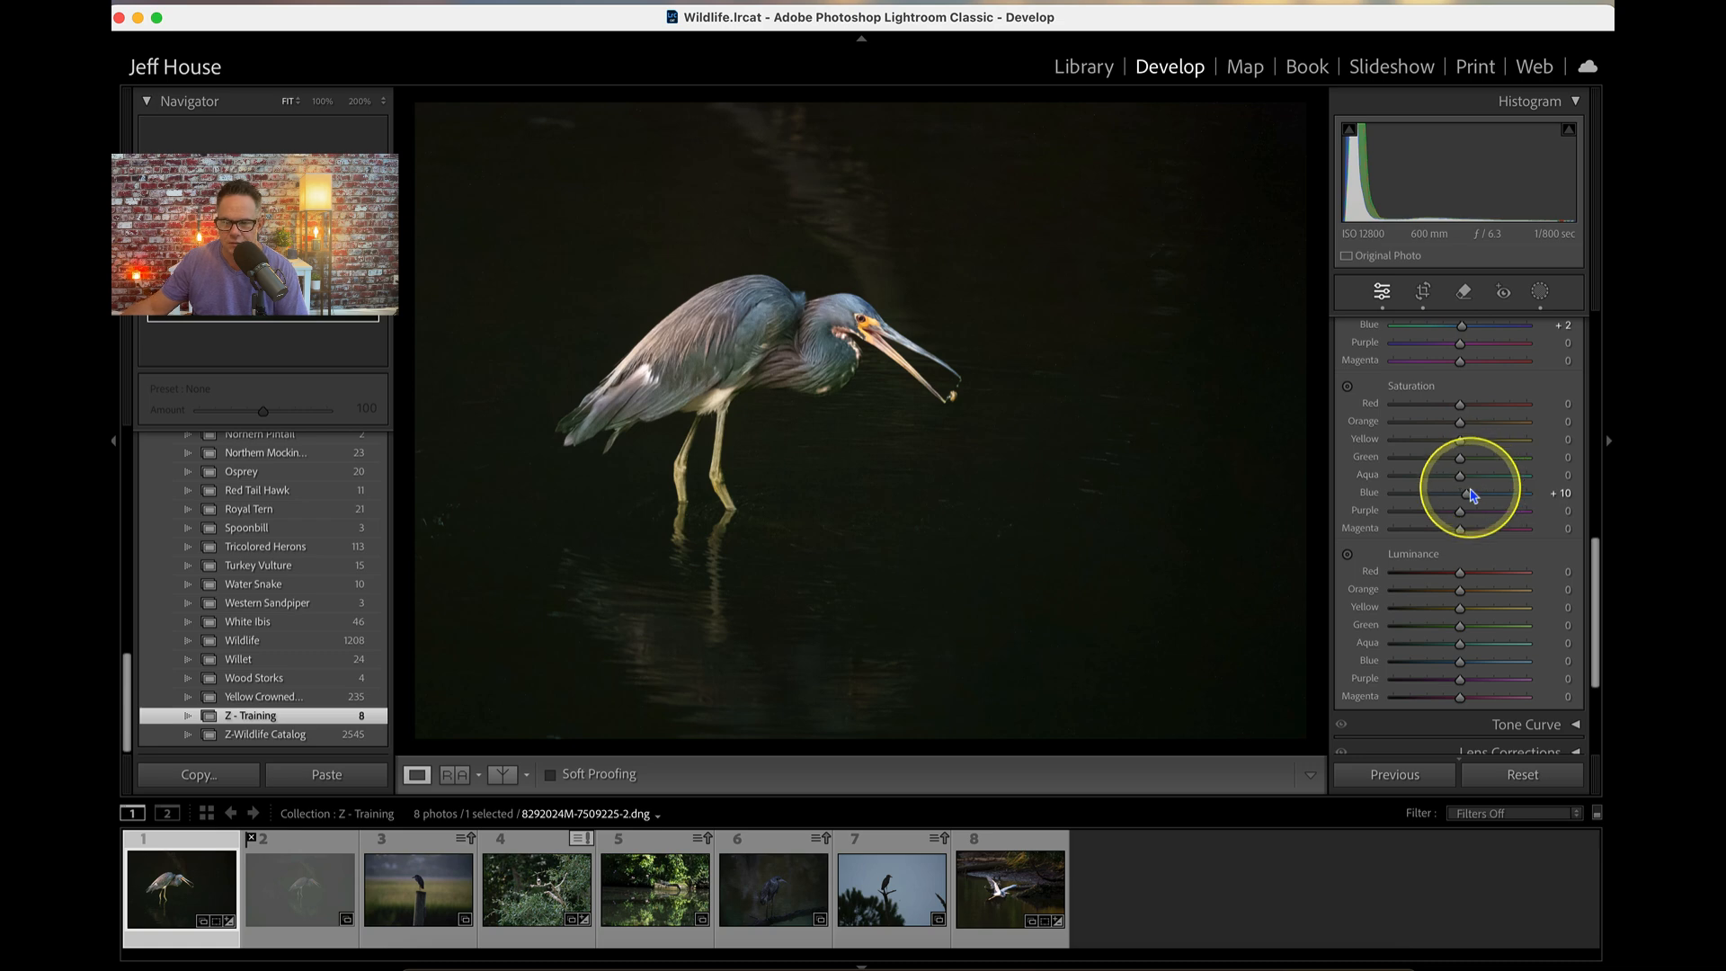
pyautogui.moveTo(1471, 494); pyautogui.dragTo(1466, 496)
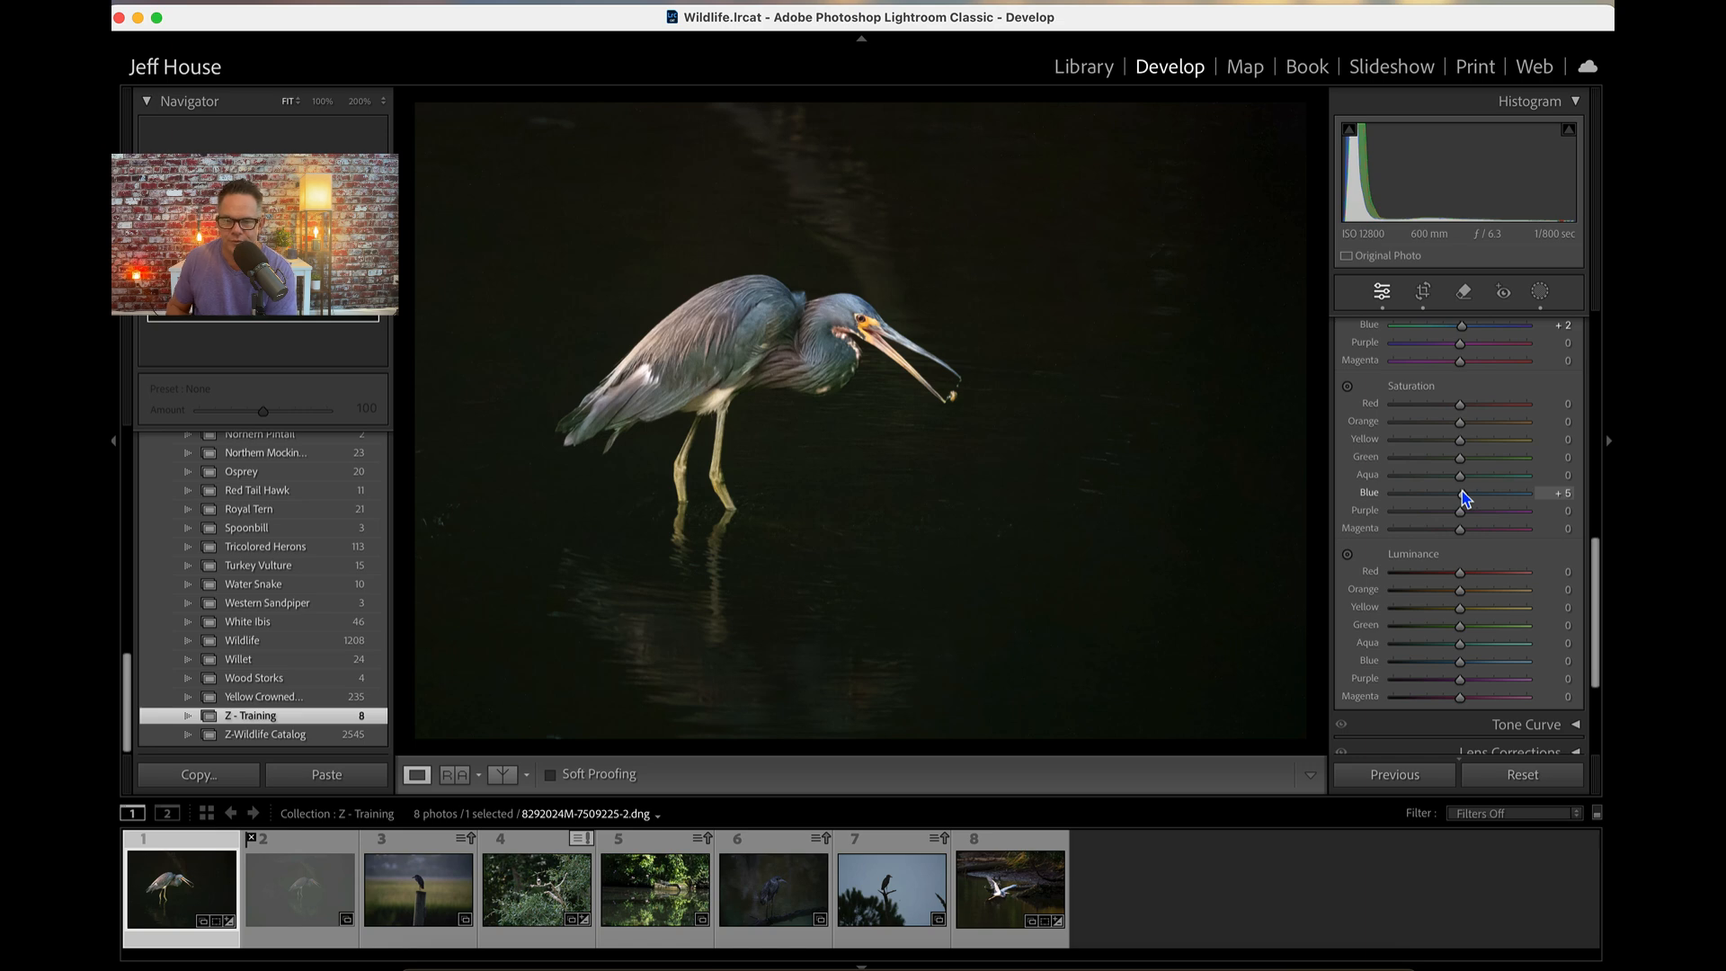
pyautogui.click(1462, 492)
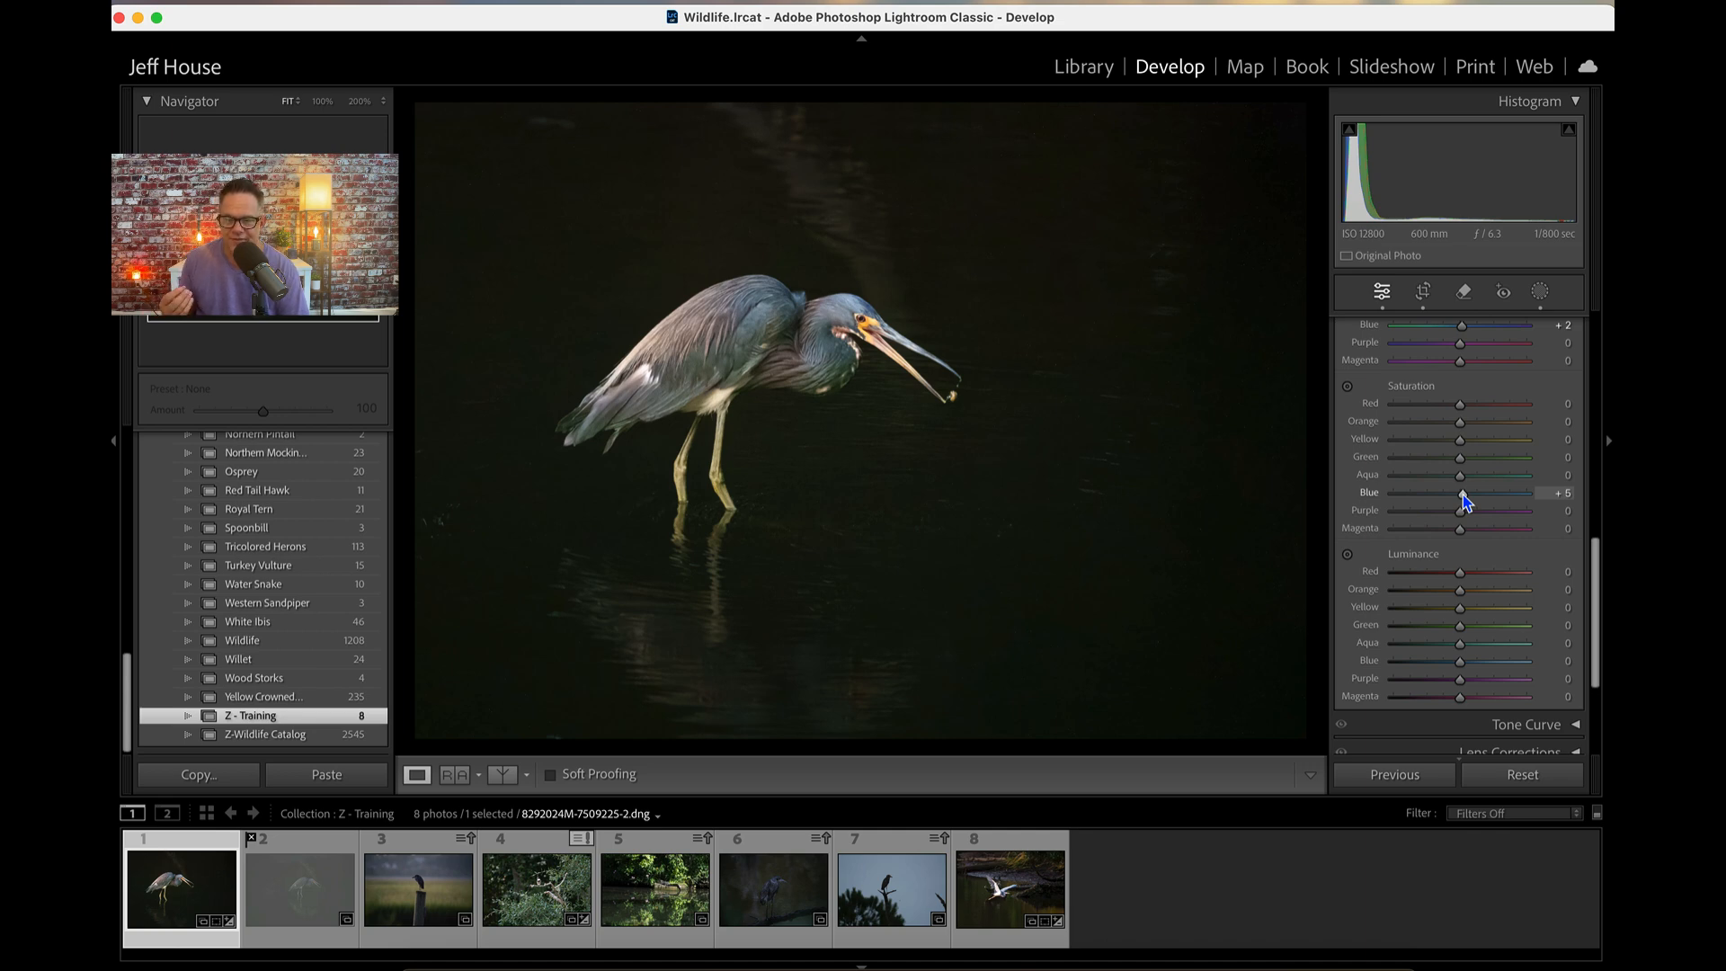
# Keep the Blue luminance at 0 and collapse the Color Mixer adjustments.
pyautogui.scroll(-3, 1430, 549)
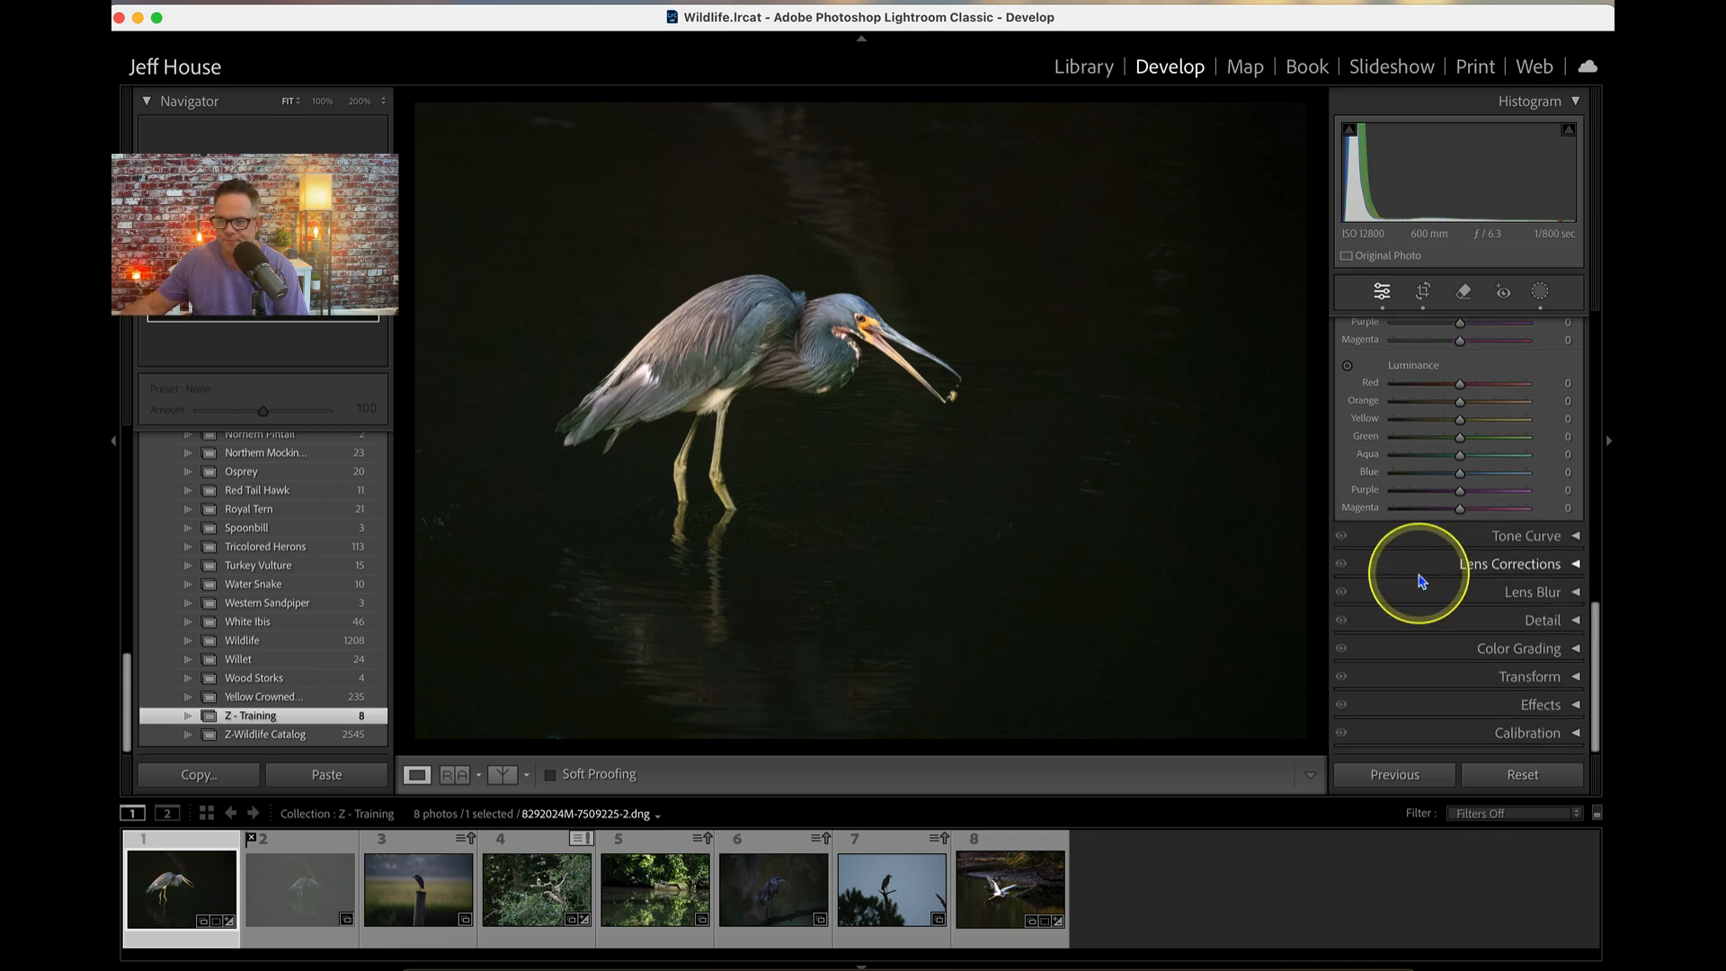
pyautogui.scroll(1, 1423, 575)
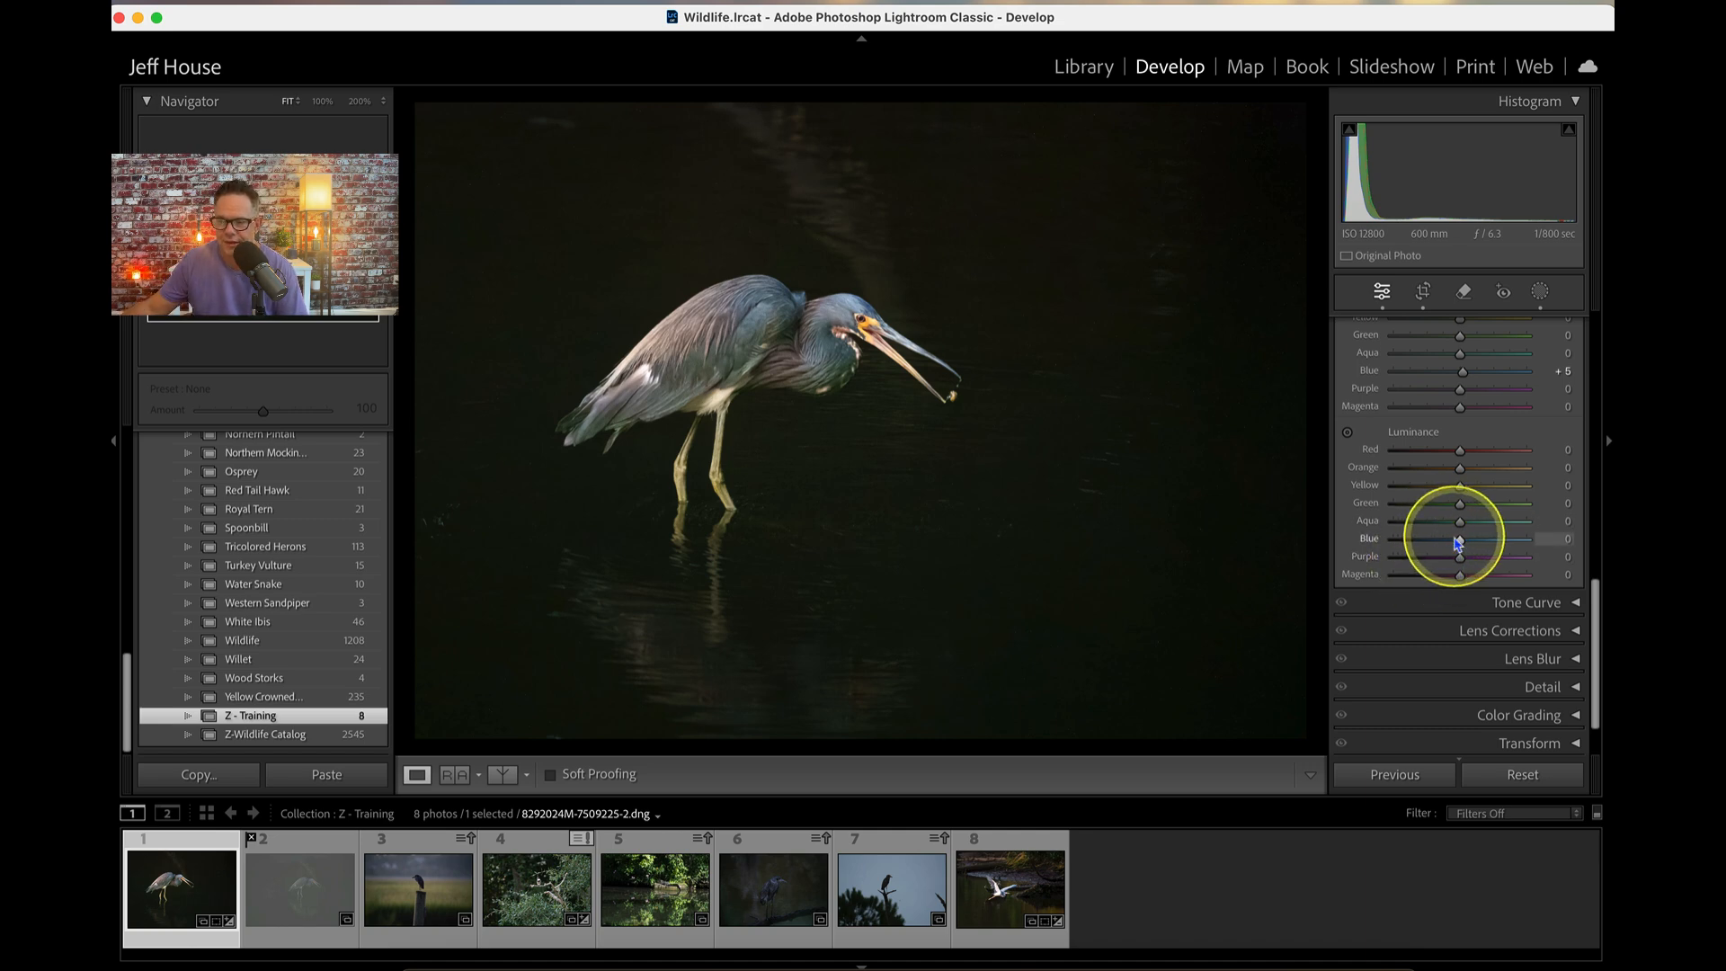
pyautogui.moveTo(1458, 542)
pyautogui.mouseDown()
pyautogui.moveTo(1554, 538)
pyautogui.moveTo(1452, 536)
pyautogui.moveTo(1550, 529)
pyautogui.moveTo(1542, 518)
pyautogui.moveTo(1454, 536)
pyautogui.moveTo(1518, 540)
pyautogui.moveTo(1346, 537)
pyautogui.moveTo(1462, 538)
pyautogui.mouseUp()
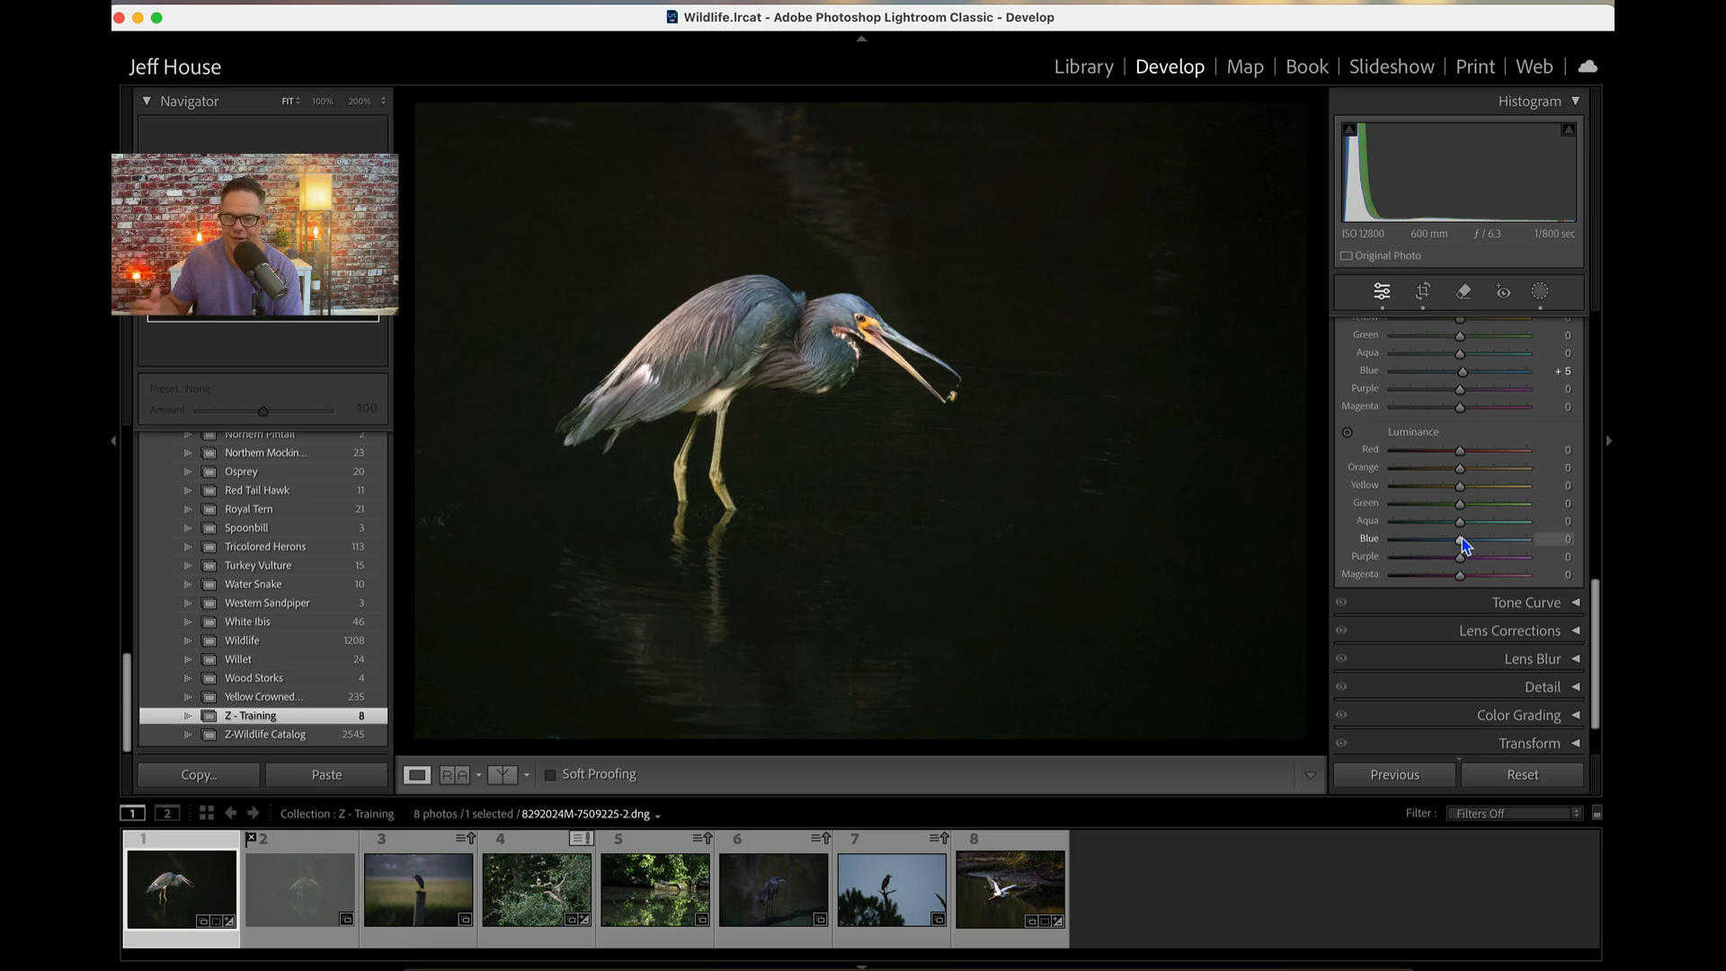
pyautogui.scroll(5, 1439, 493)
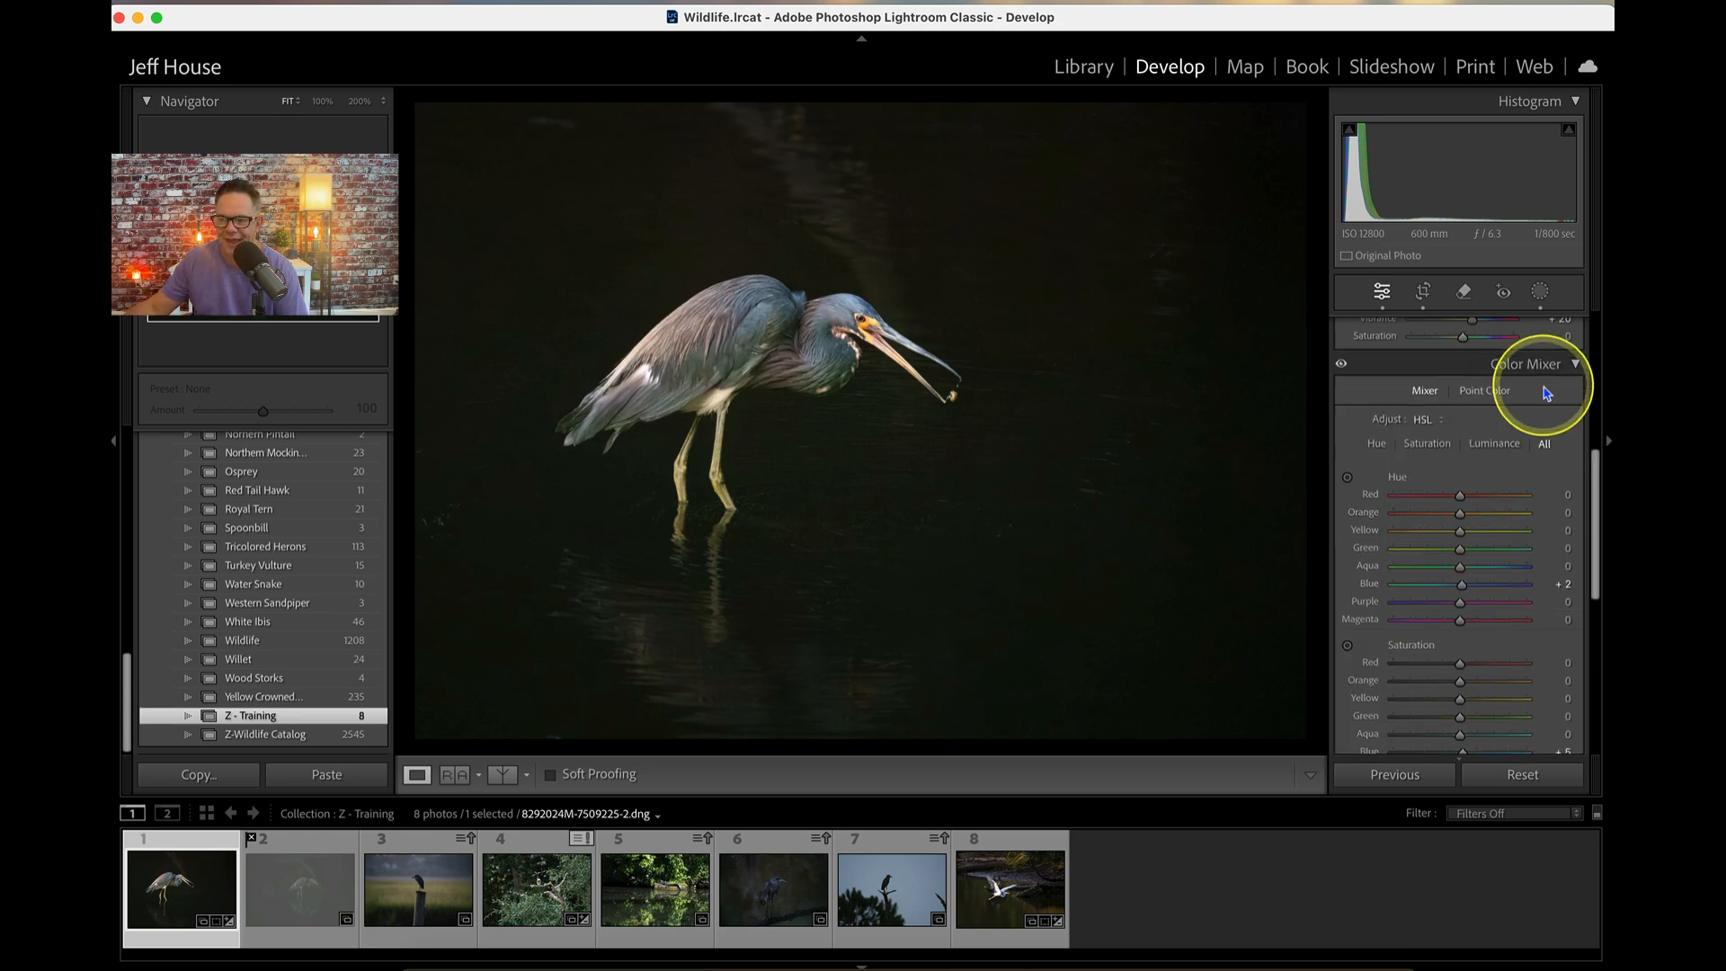
pyautogui.click(1541, 365)
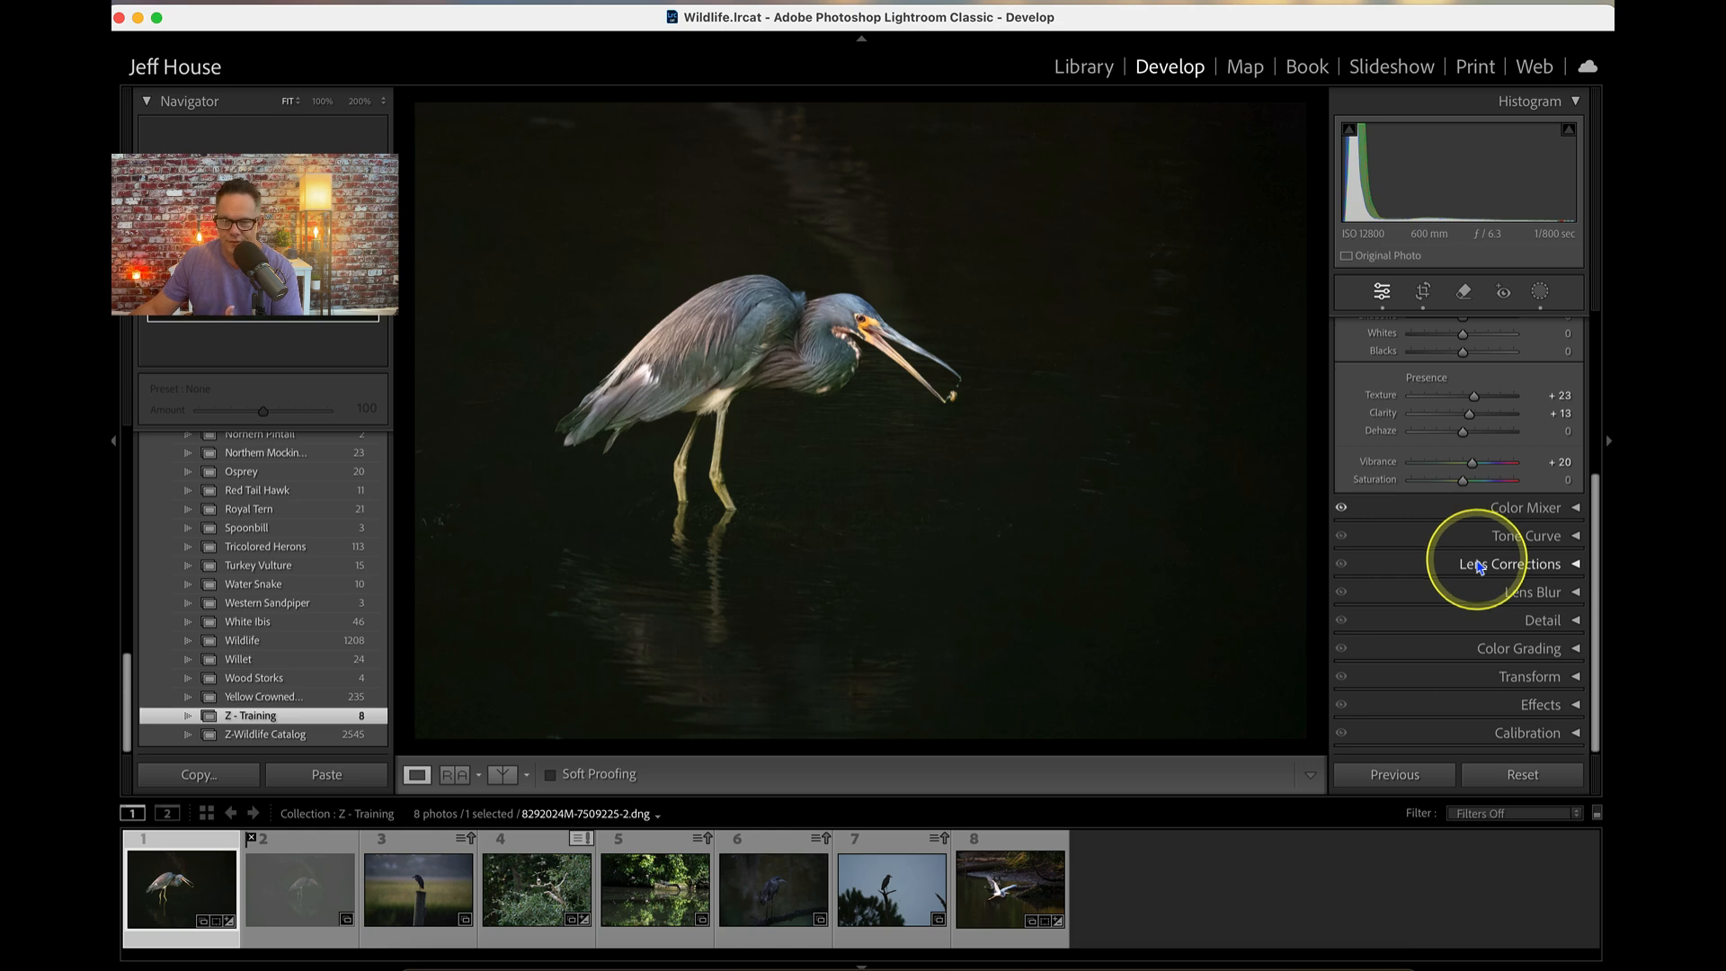
# Review the white balance, tone and presence adjustments applied globally to the heron photo.
pyautogui.click(1480, 566)
pyautogui.click(1478, 567)
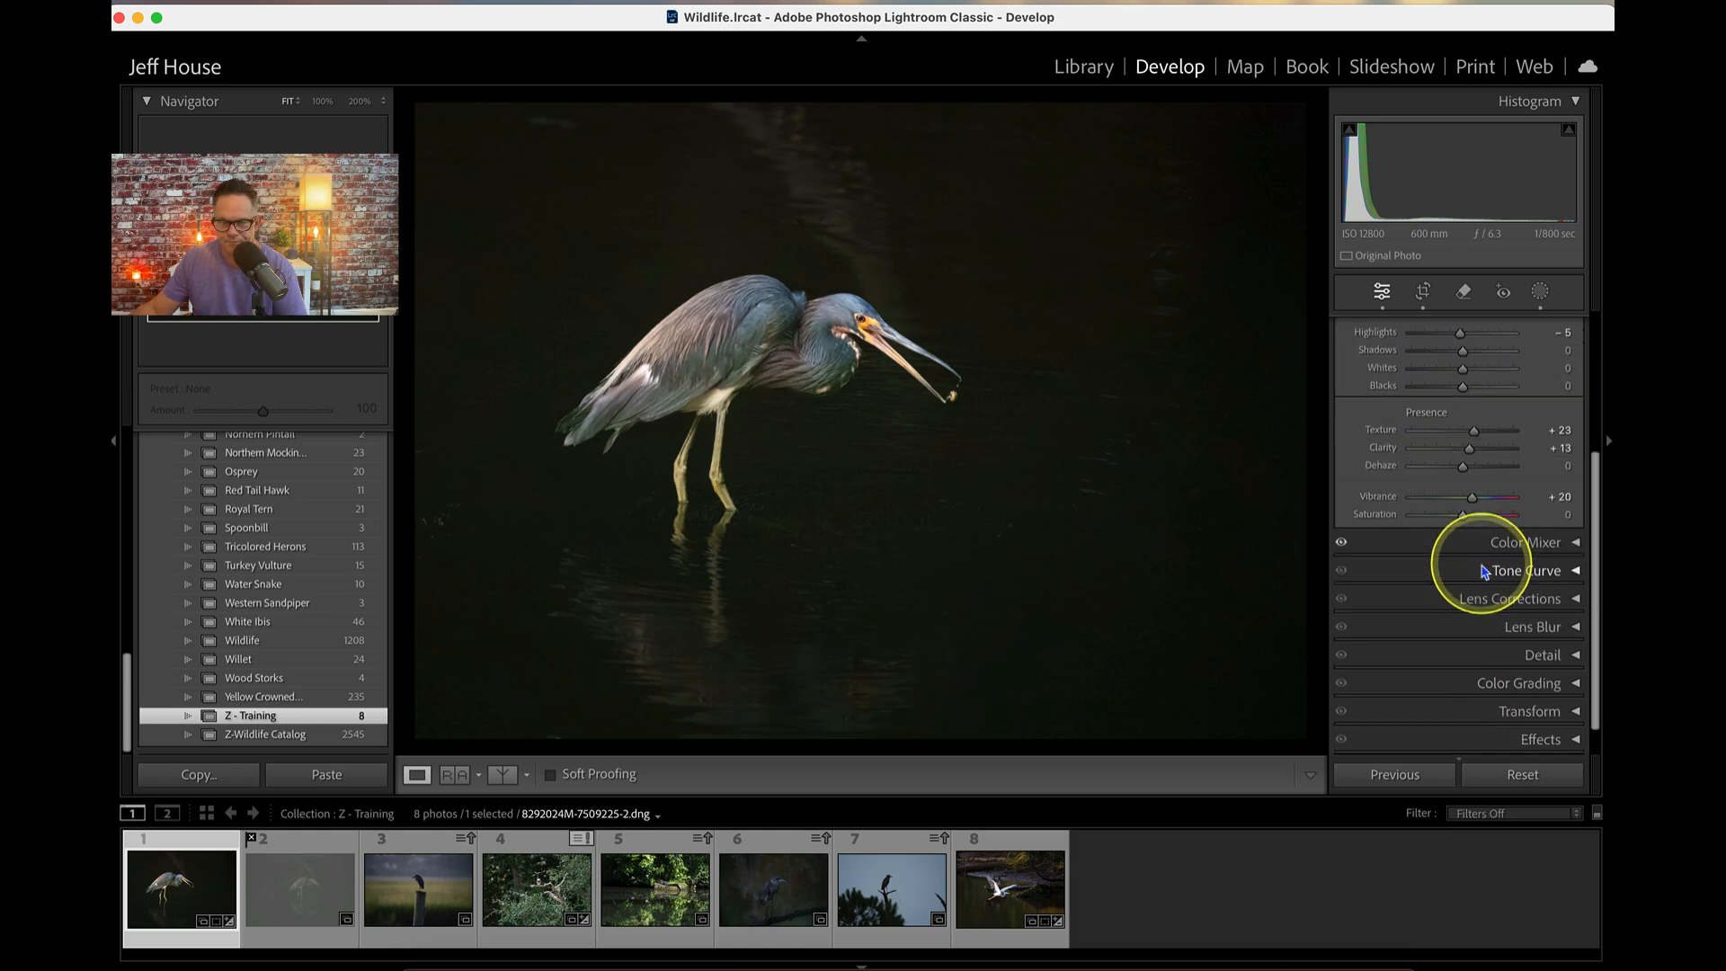
pyautogui.scroll(5, 1485, 571)
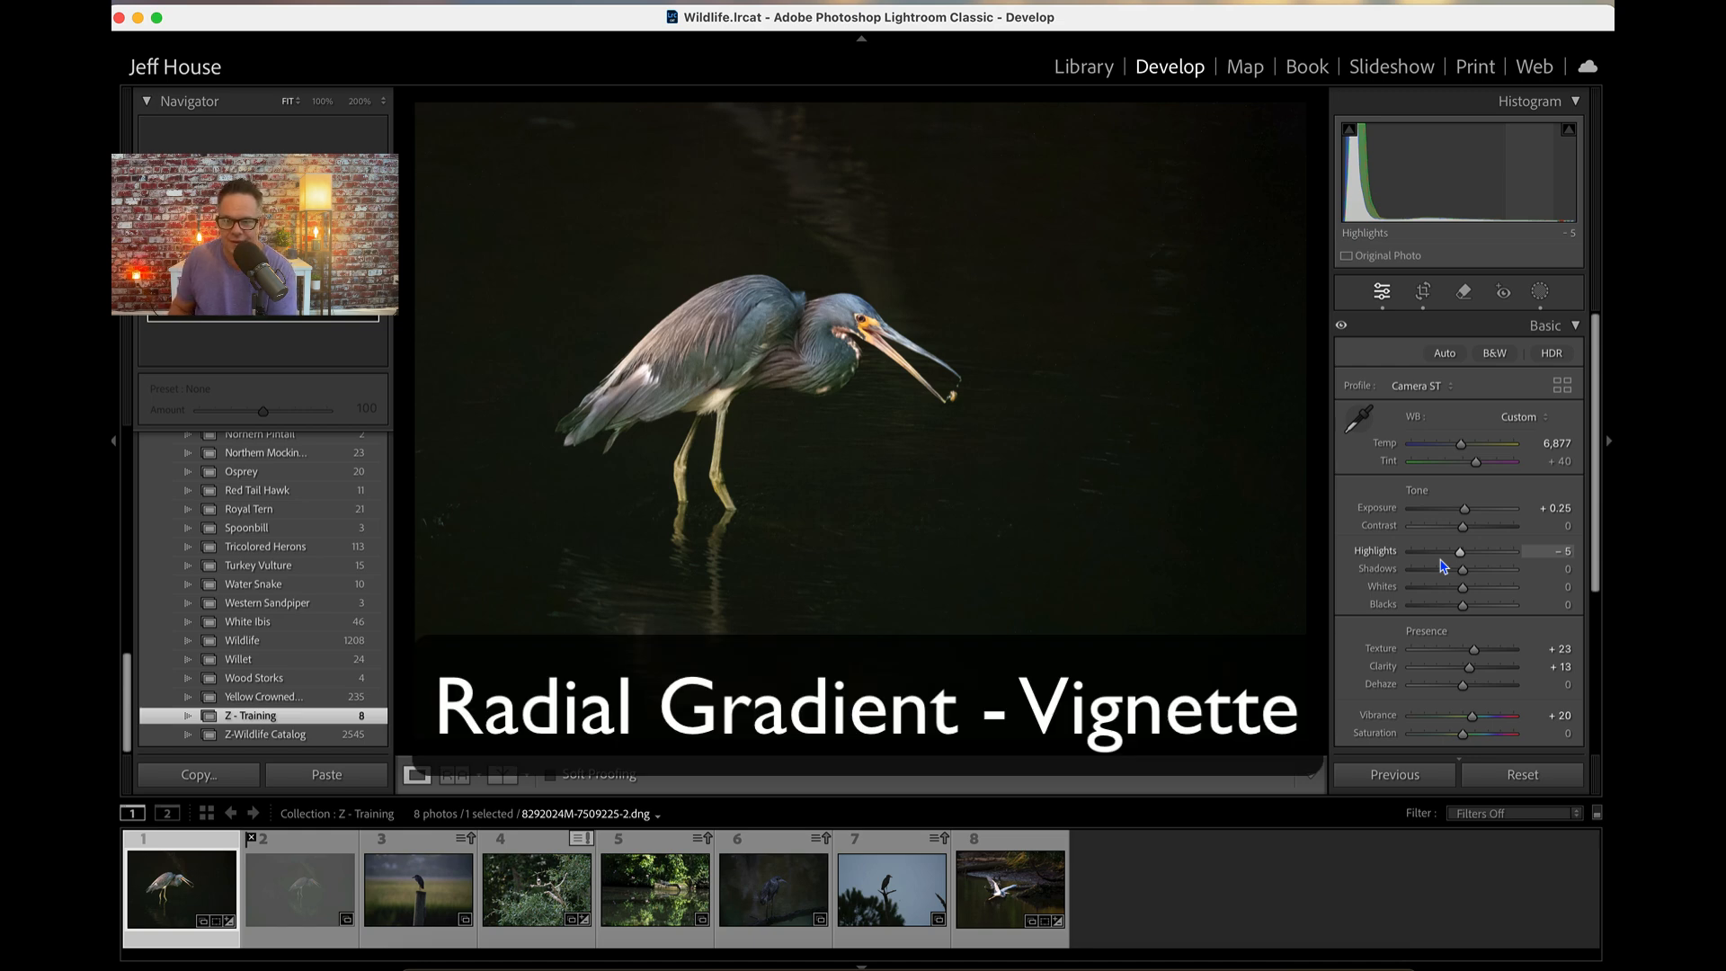
pyautogui.scroll(-5, 1505, 485)
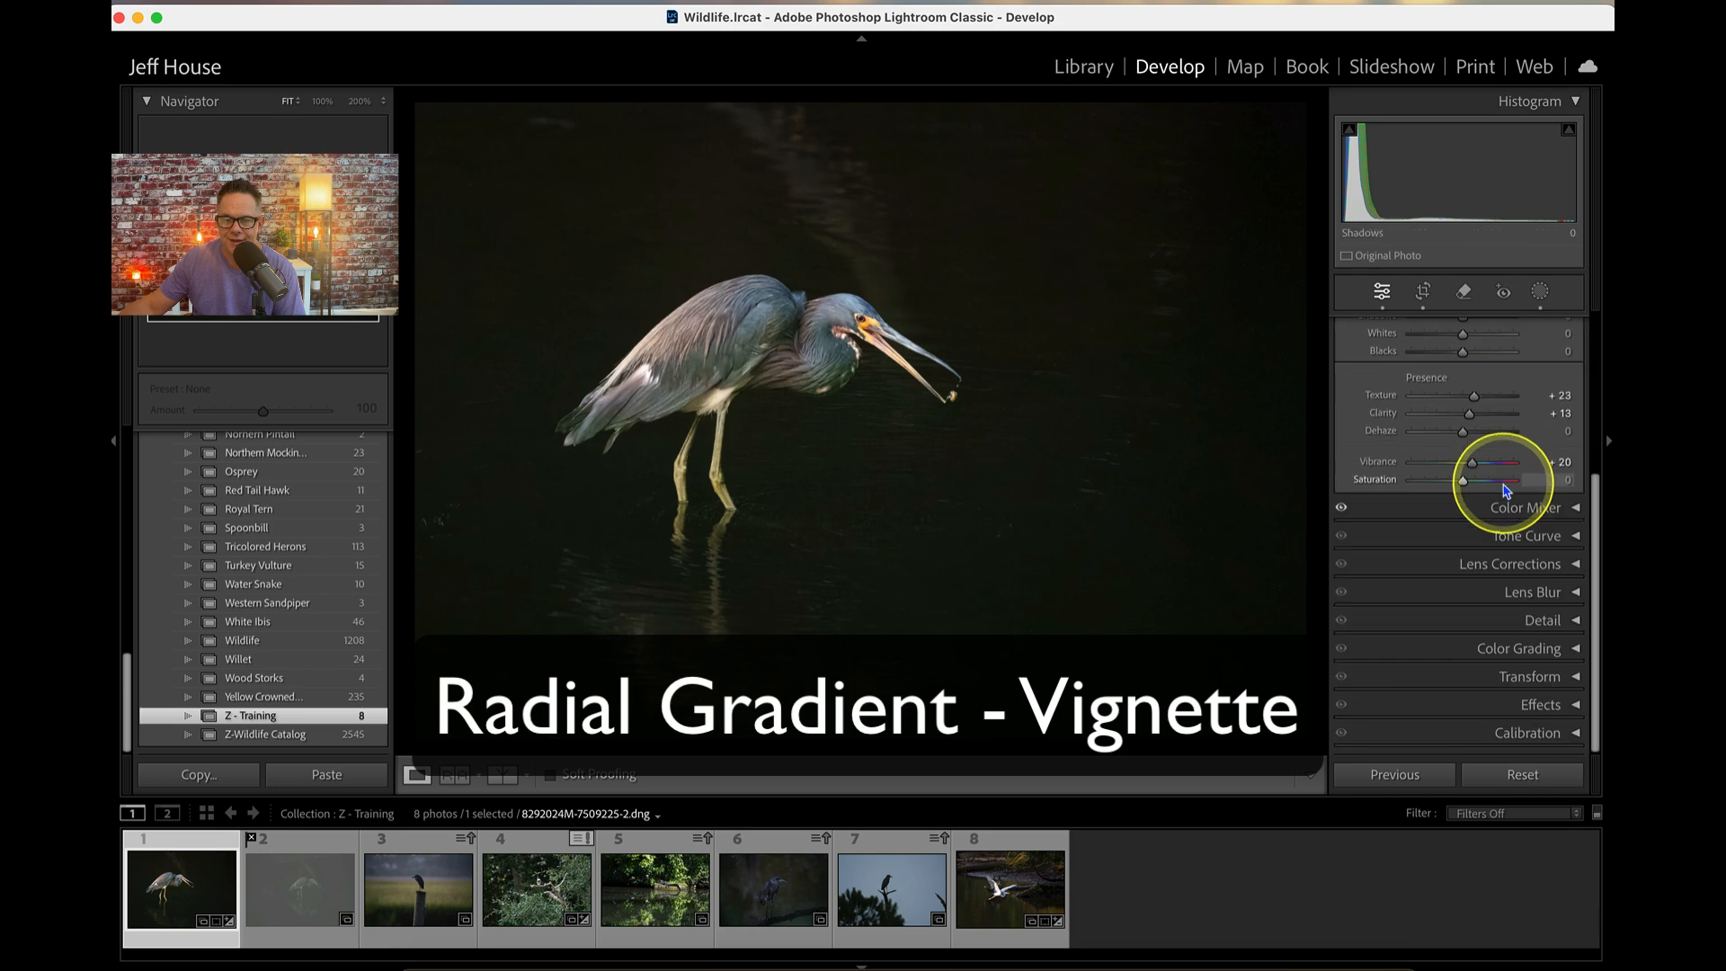
pyautogui.scroll(4, 1505, 490)
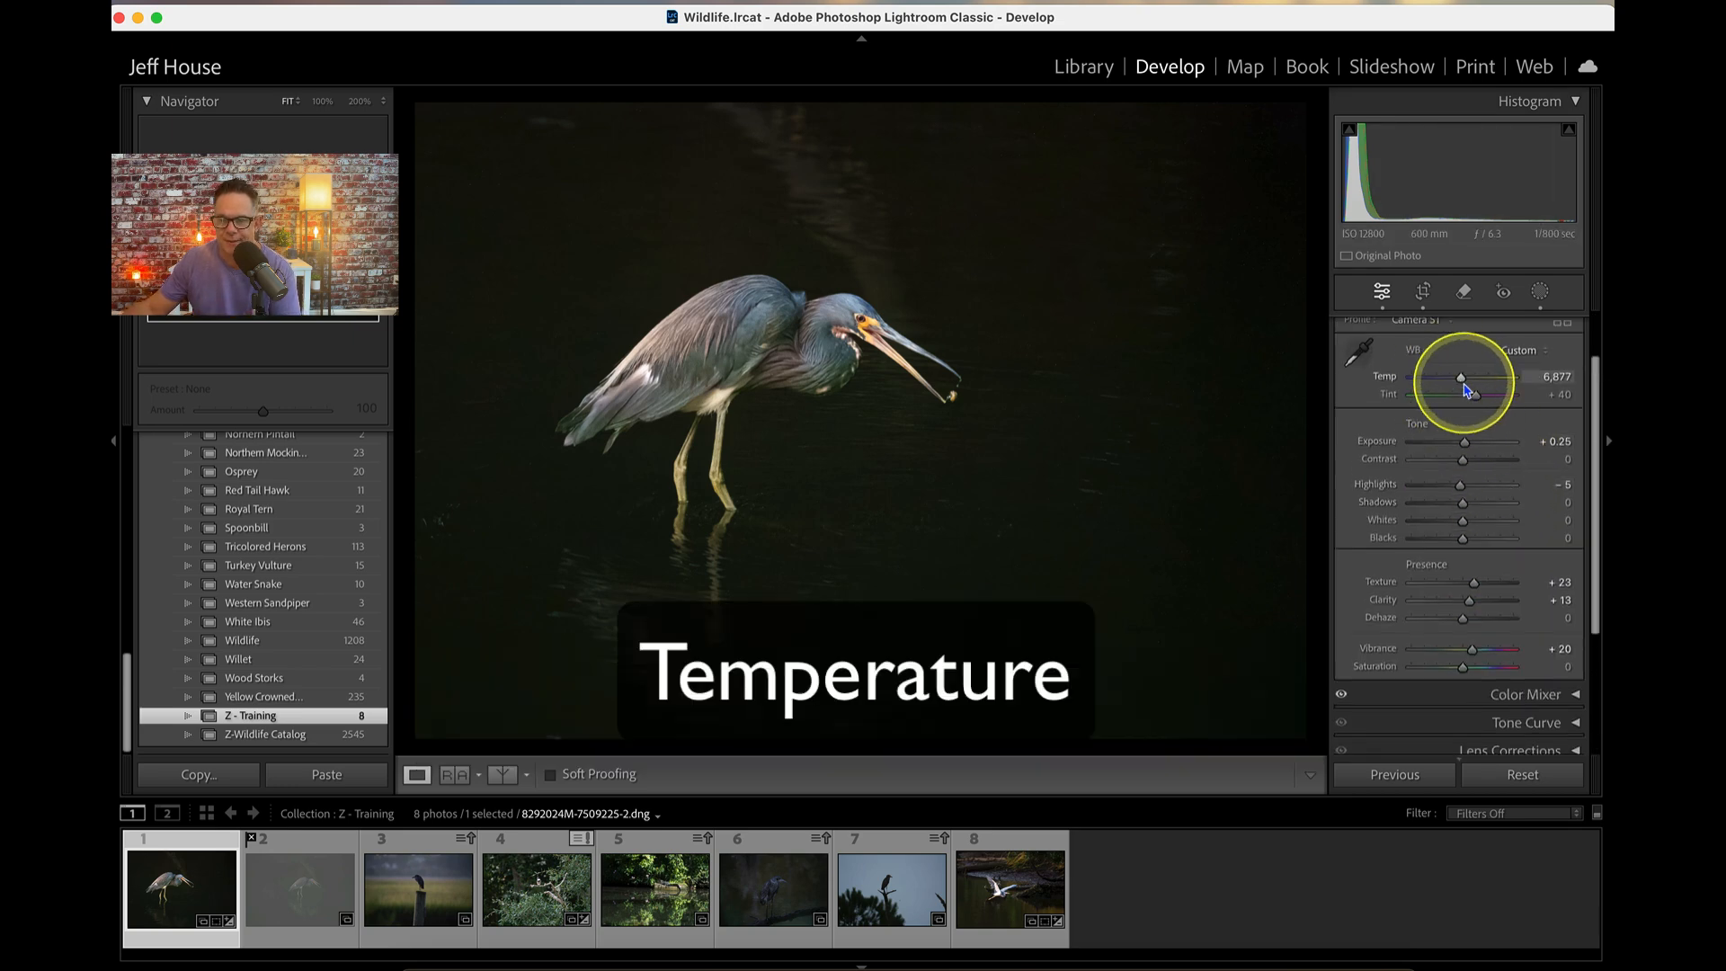
pyautogui.scroll(-1, 1473, 437)
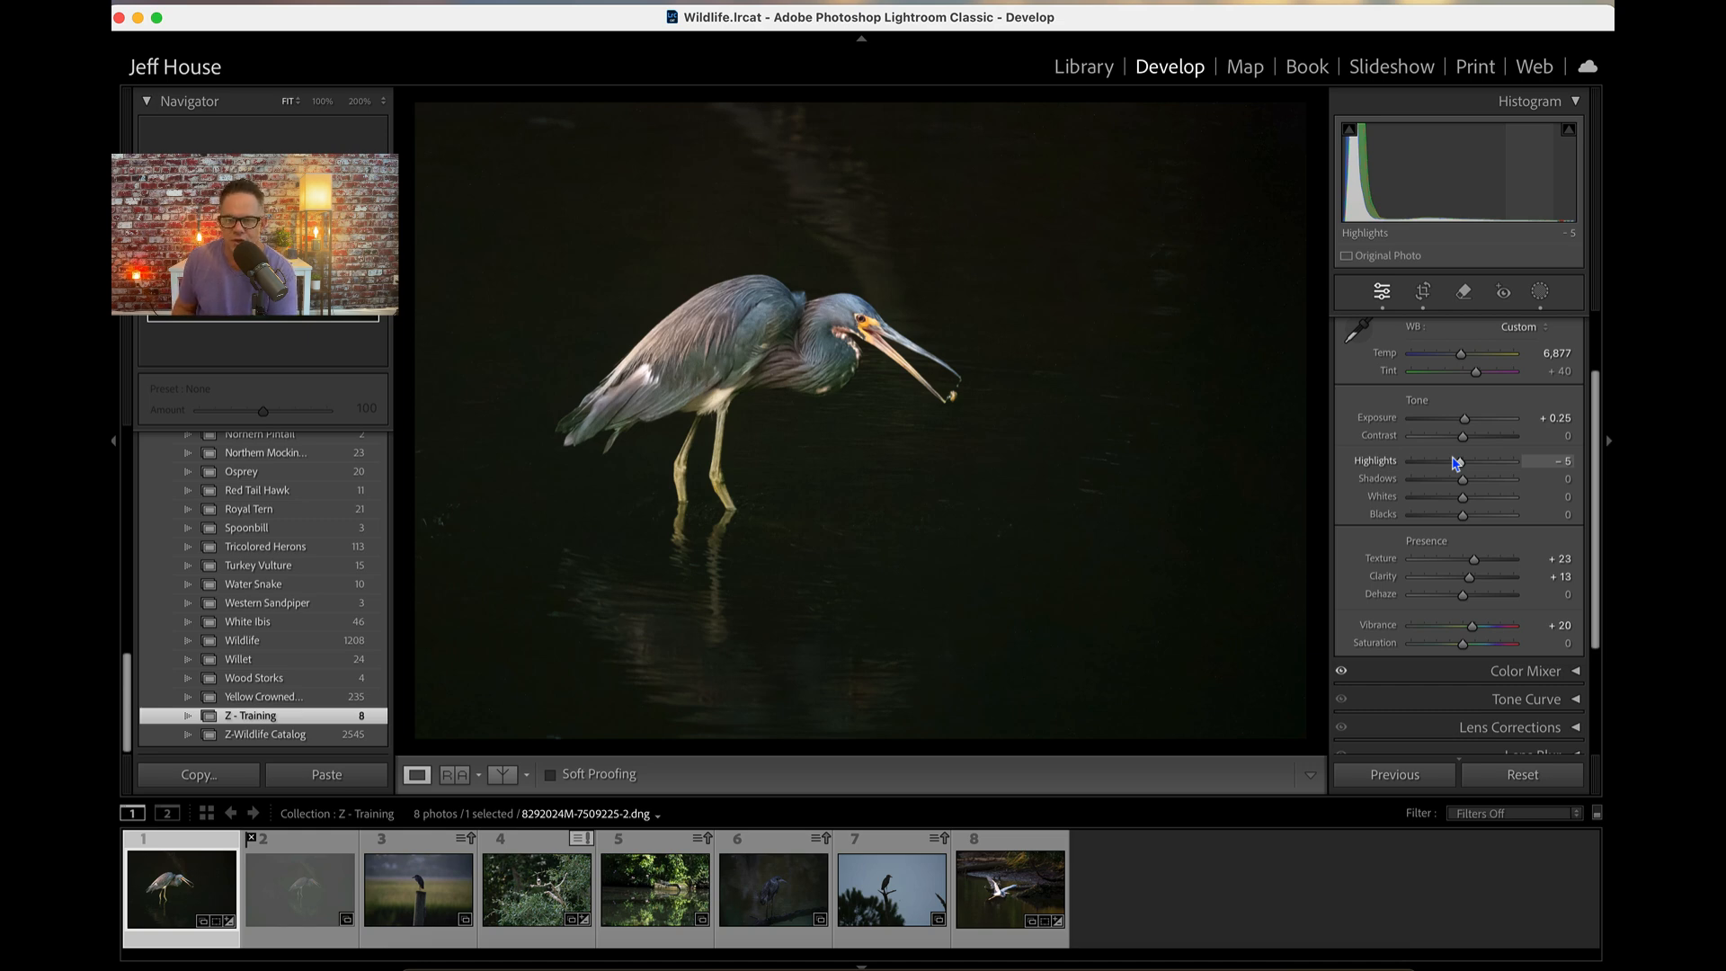
pyautogui.scroll(-3, 1458, 472)
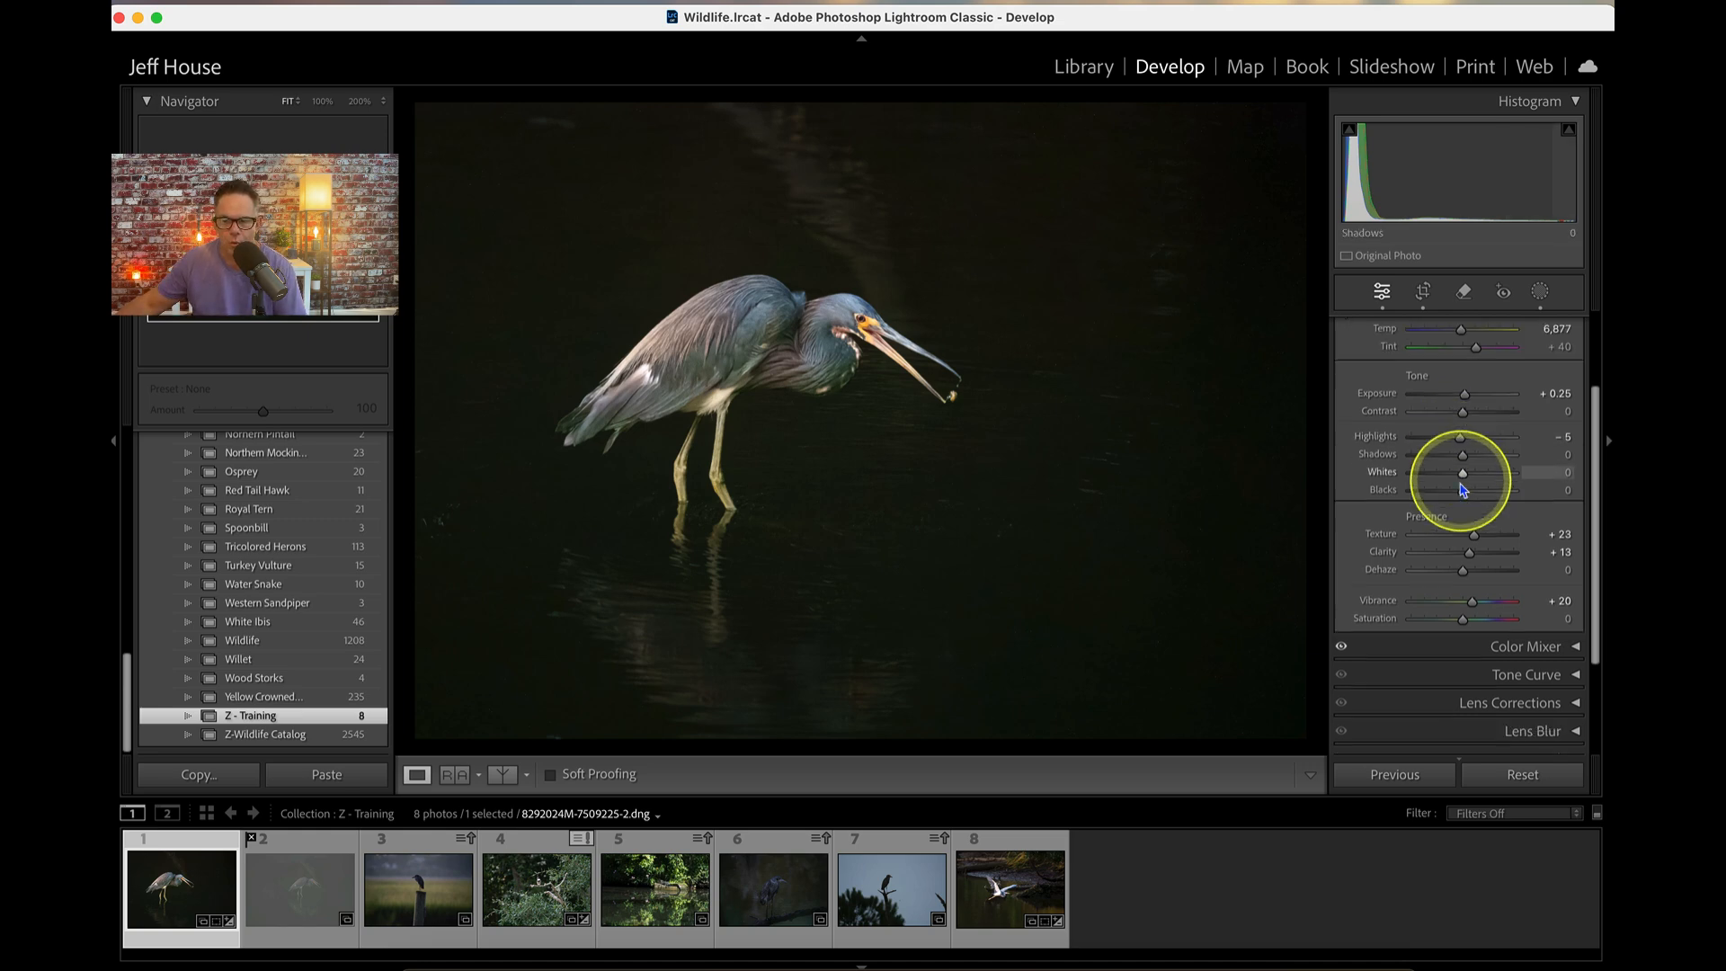
pyautogui.scroll(-1, 1458, 486)
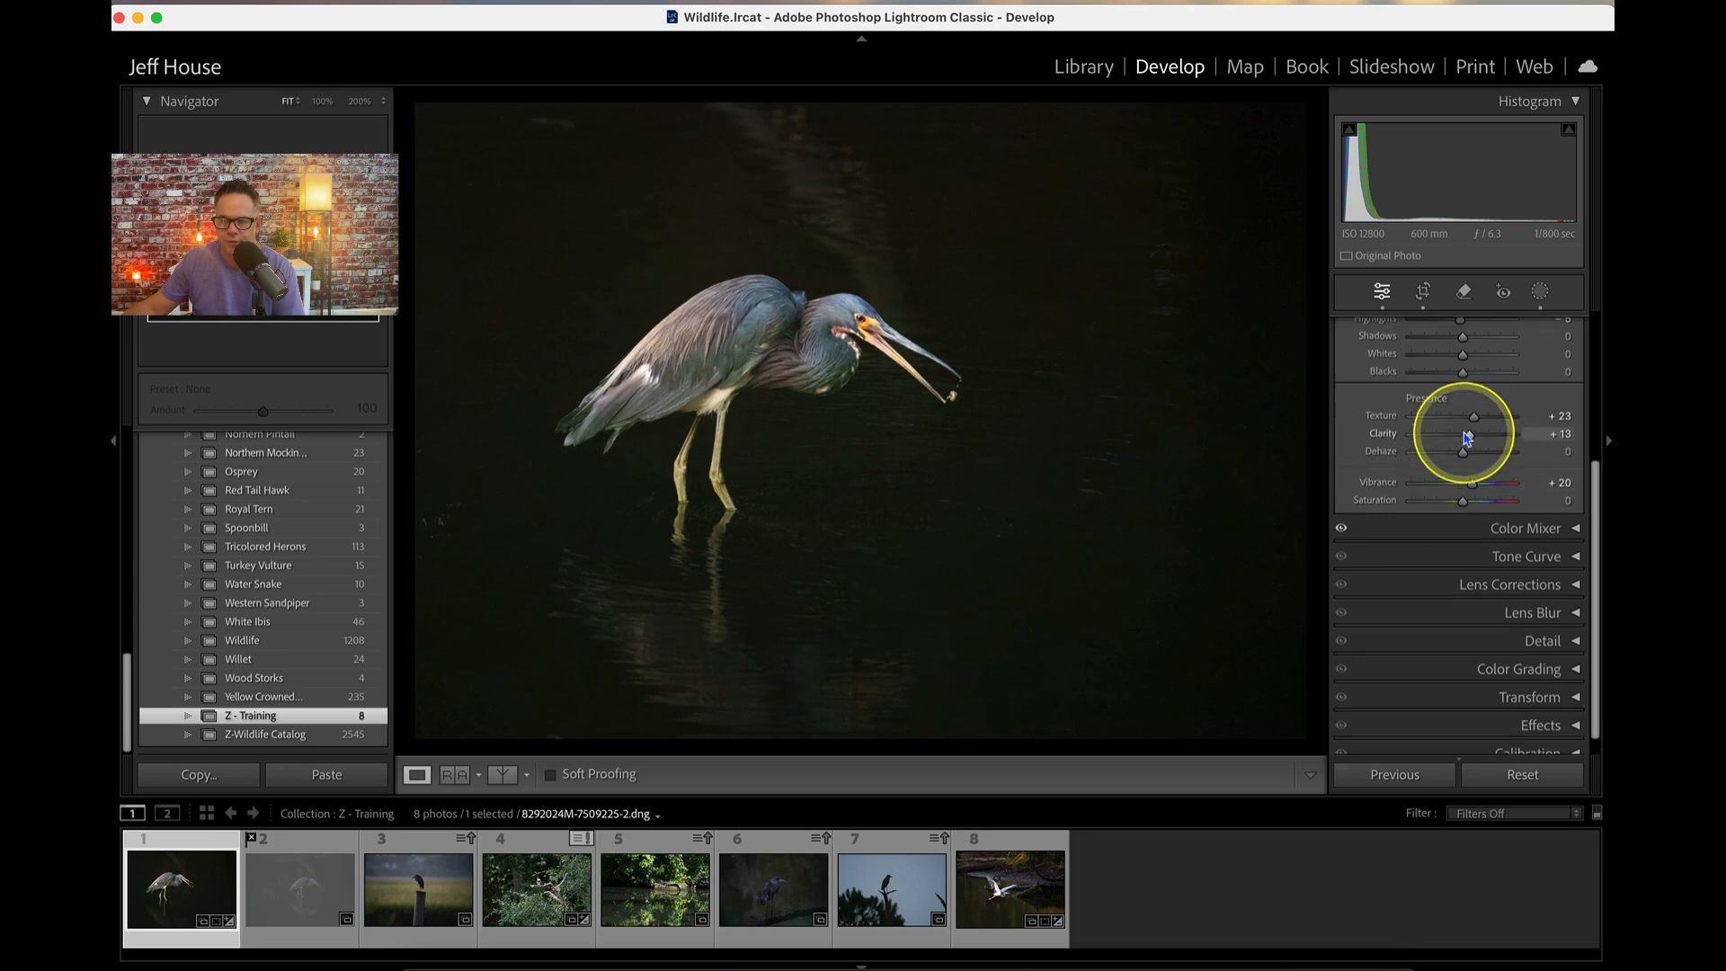